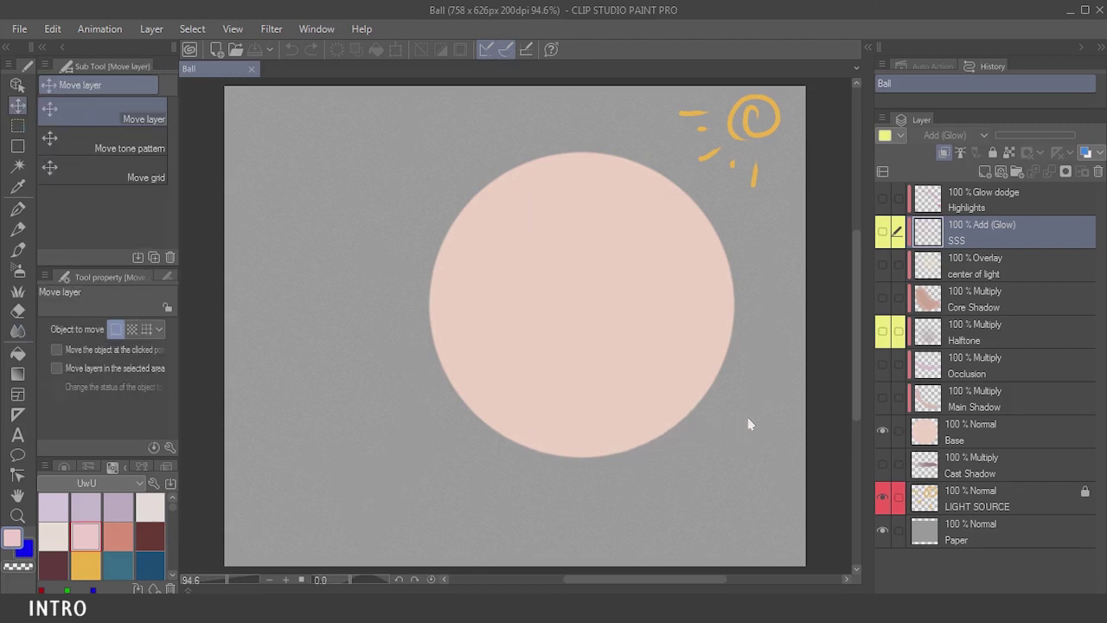
Hide and restore the palettes, then select the Base layer
{"action": "key", "text": "Tab"}
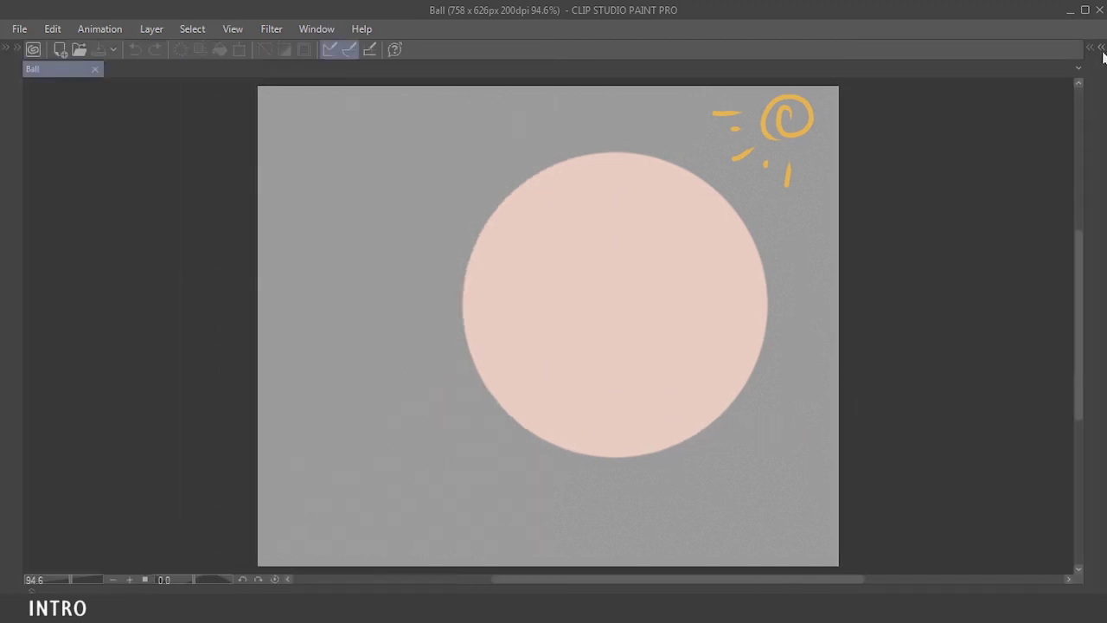
{"action": "mouse_move", "coordinate": [1006, 234]}
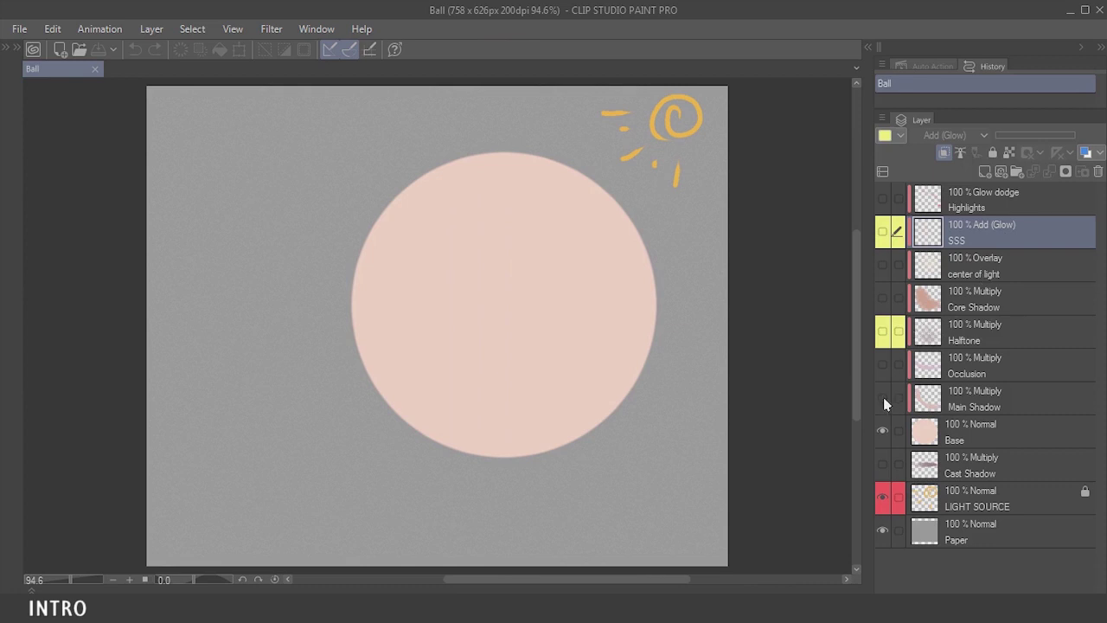
{"action": "left_click", "coordinate": [956, 433]}
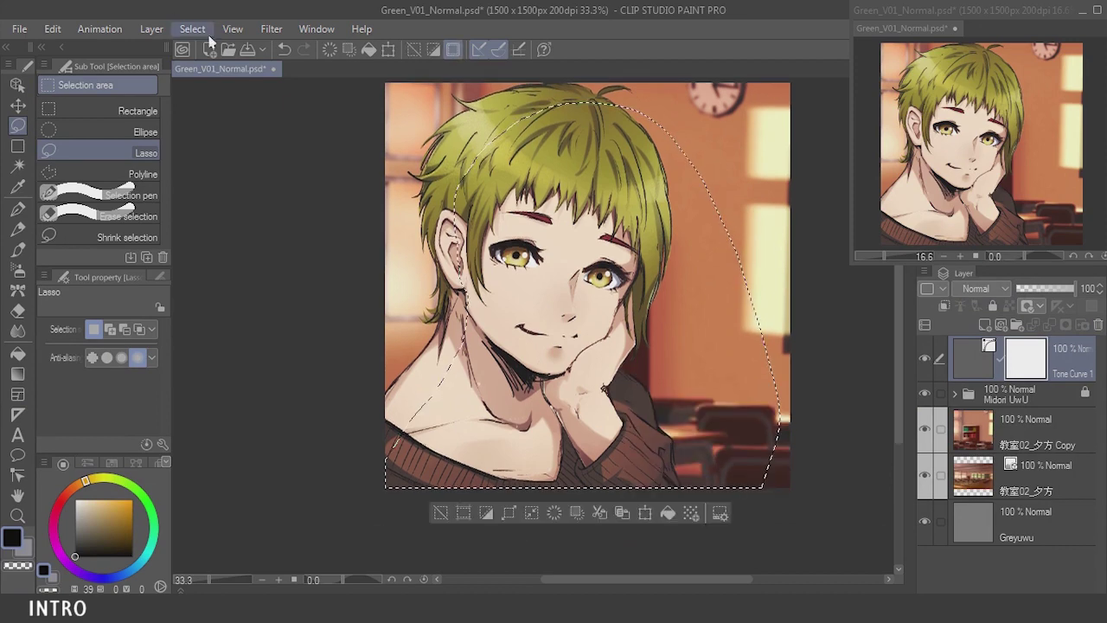
Add a Level Correction layer with lowered output, and move Tone Curve above it
{"action": "left_click", "coordinate": [152, 28]}
{"action": "mouse_move", "coordinate": [216, 87]}
{"action": "left_click", "coordinate": [443, 169]}
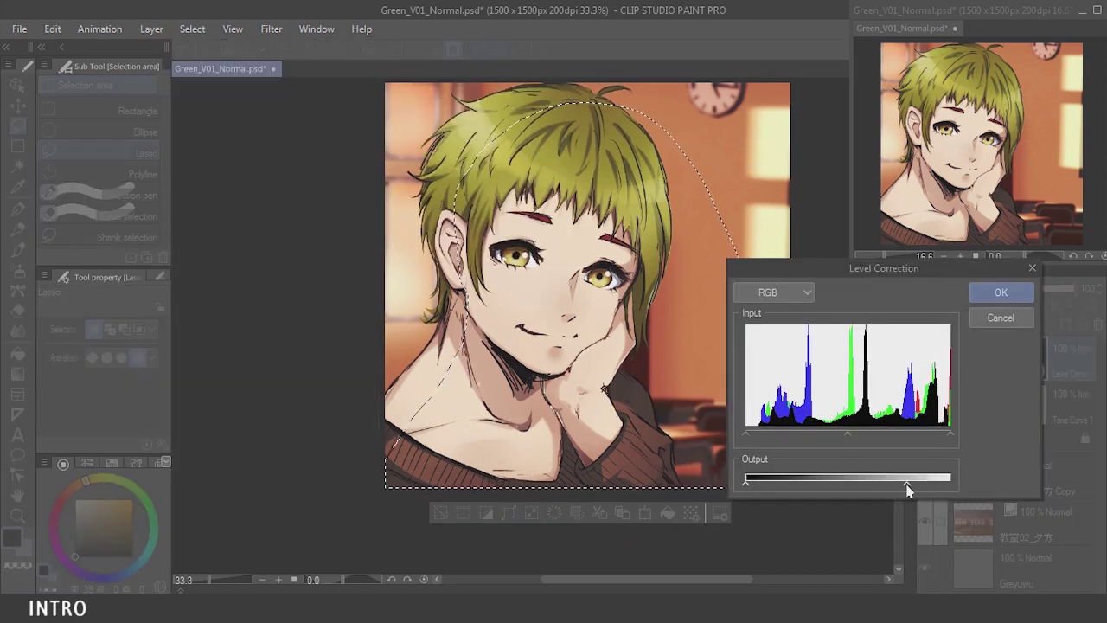
{"action": "left_click_drag", "start_coordinate": [907, 486], "coordinate": [894, 486]}
{"action": "left_click", "coordinate": [981, 291]}
{"action": "mouse_move", "coordinate": [973, 404]}
{"action": "left_mouse_down"}
{"action": "mouse_move", "coordinate": [970, 419]}
{"action": "mouse_move", "coordinate": [972, 346]}
{"action": "left_mouse_up"}
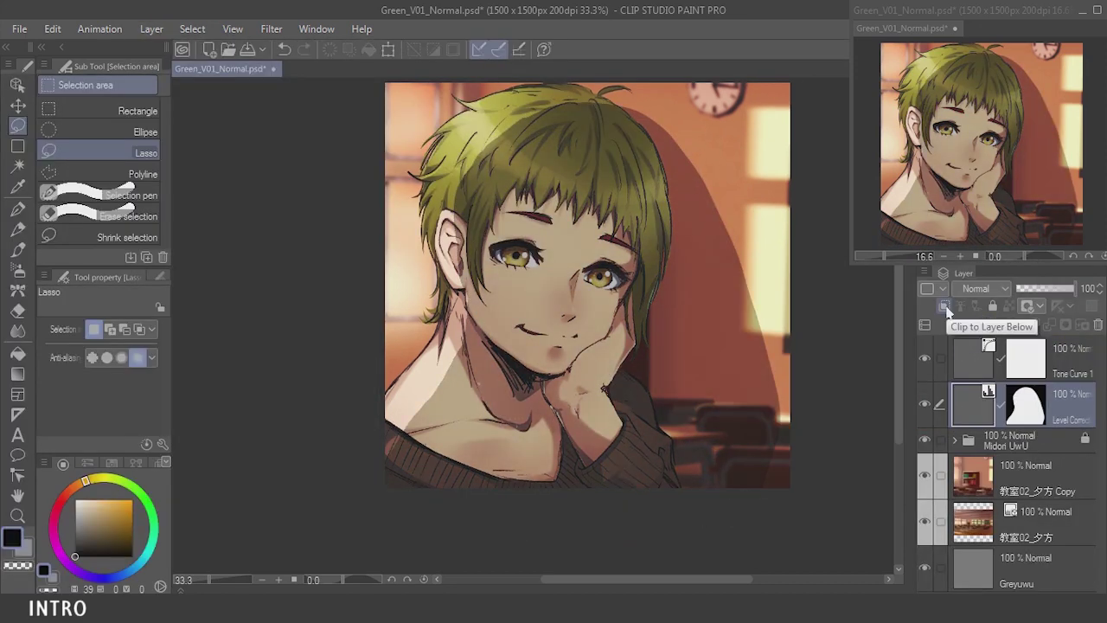
Airbrush darker shading onto the Flower artwork, then select the Main Shadow layer
{"action": "scroll", "coordinate": [878, 64], "scroll_direction": "up", "scroll_amount": 1}
{"action": "key", "text": "b"}
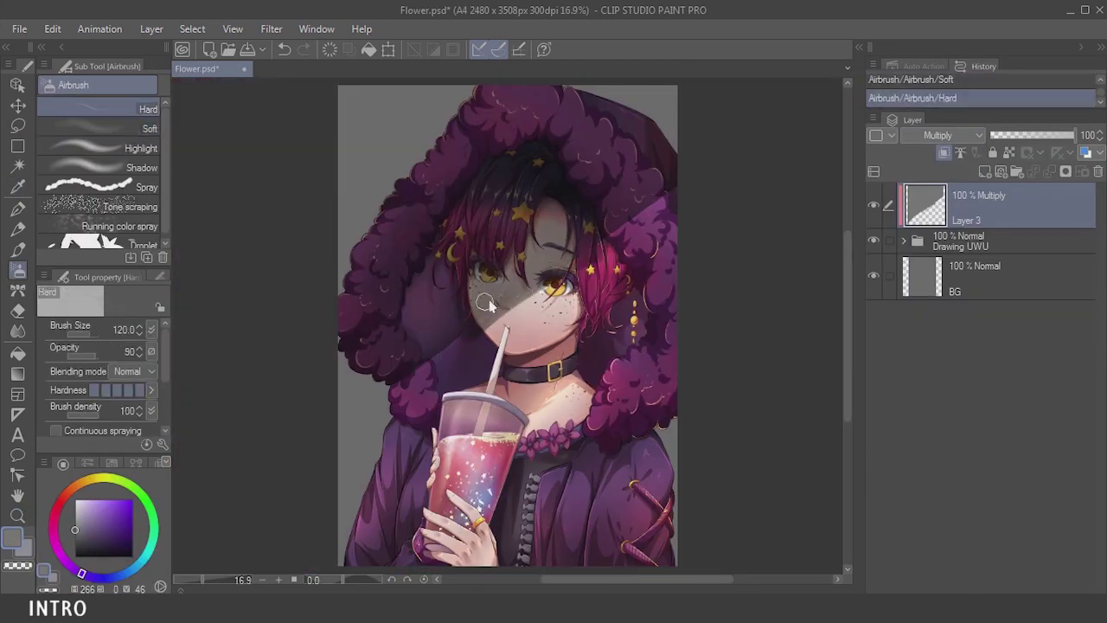
{"action": "mouse_move", "coordinate": [486, 303]}
{"action": "left_mouse_down"}
{"action": "mouse_move", "coordinate": [658, 197]}
{"action": "mouse_move", "coordinate": [427, 388]}
{"action": "mouse_move", "coordinate": [406, 432]}
{"action": "left_mouse_up"}
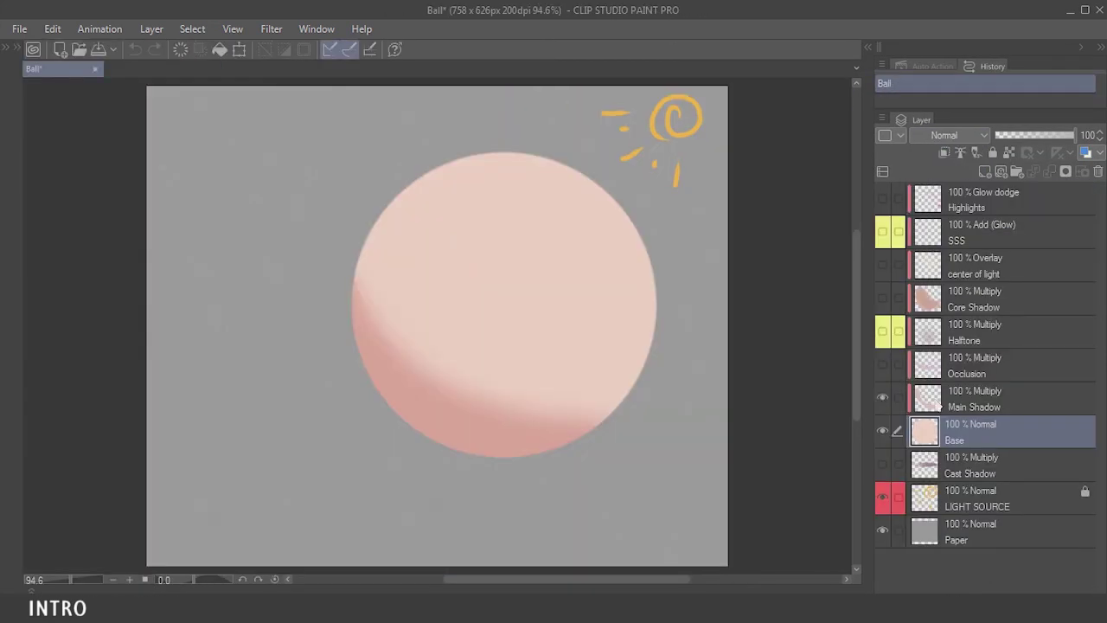
{"action": "left_click", "coordinate": [941, 403]}
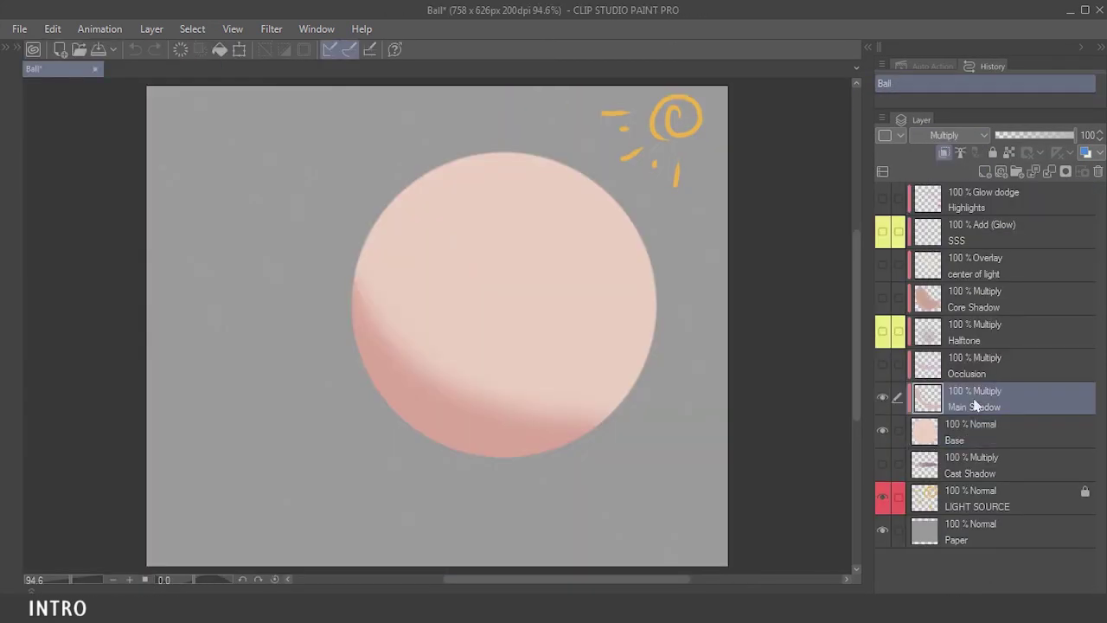
Turn on the Occlusion, Halftone, Core Shadow and center of light layers
{"action": "left_click", "coordinate": [881, 367]}
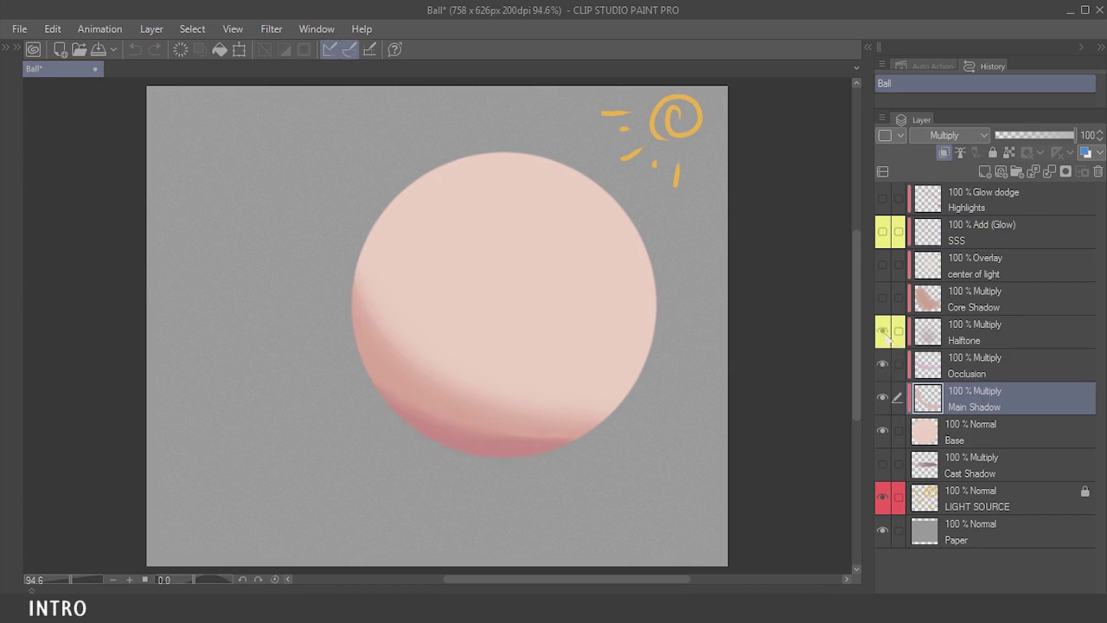
{"action": "left_click", "coordinate": [882, 331]}
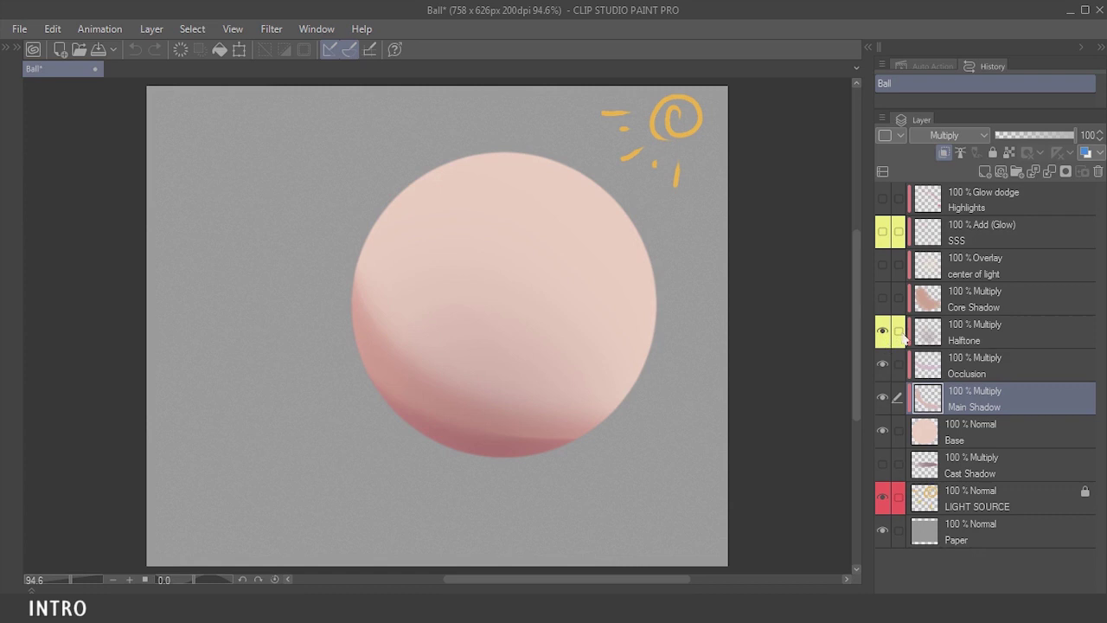
{"action": "left_click", "coordinate": [986, 309]}
{"action": "left_click", "coordinate": [882, 299]}
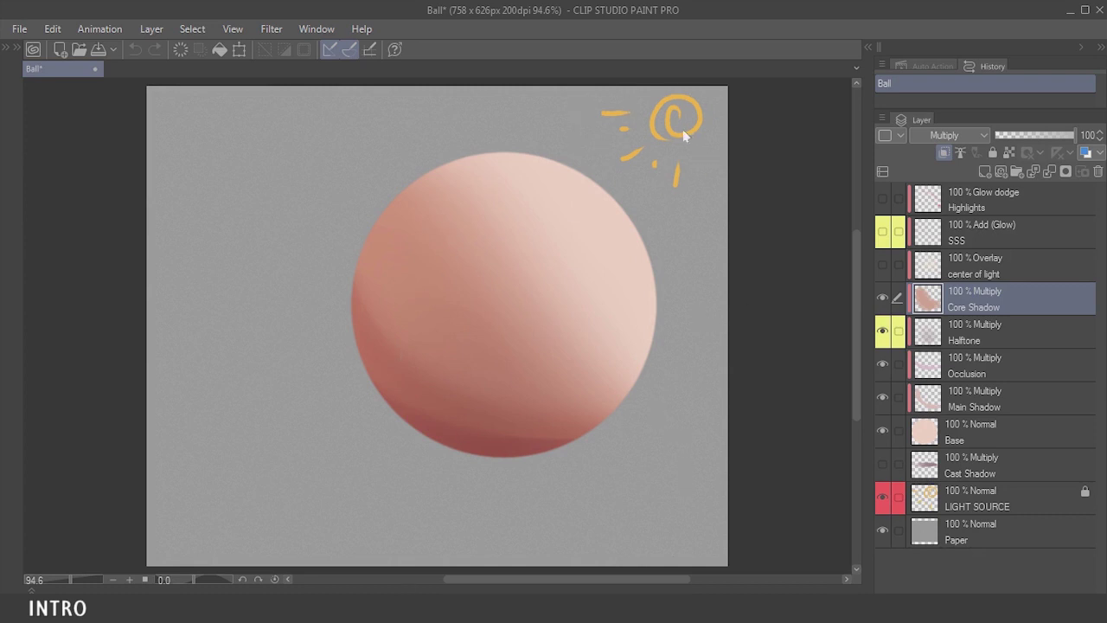
{"action": "left_click", "coordinate": [983, 274]}
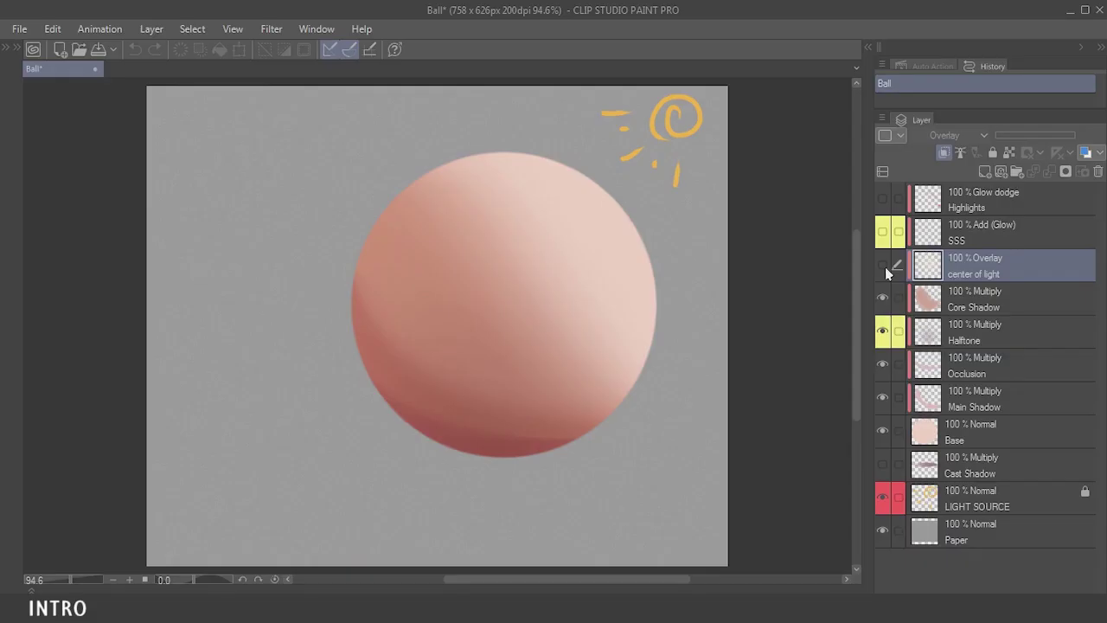
{"action": "left_click", "coordinate": [882, 265]}
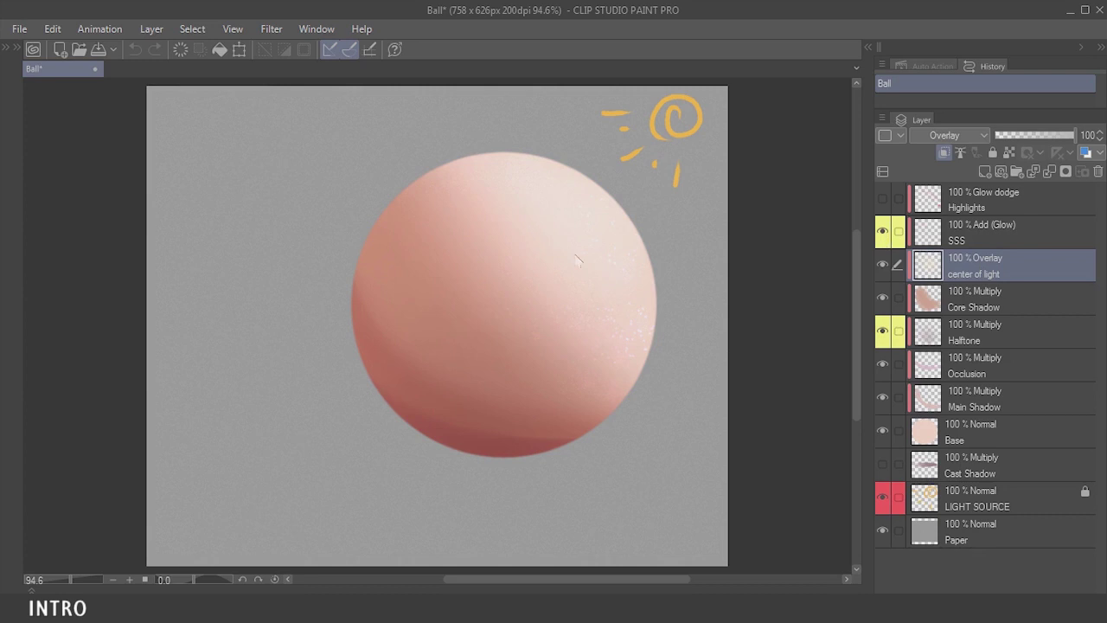
Try Glow dodge and Overlay on the SSS layer, then keep Add (Glow)
{"action": "left_click", "coordinate": [1007, 237]}
{"action": "left_click", "coordinate": [957, 139]}
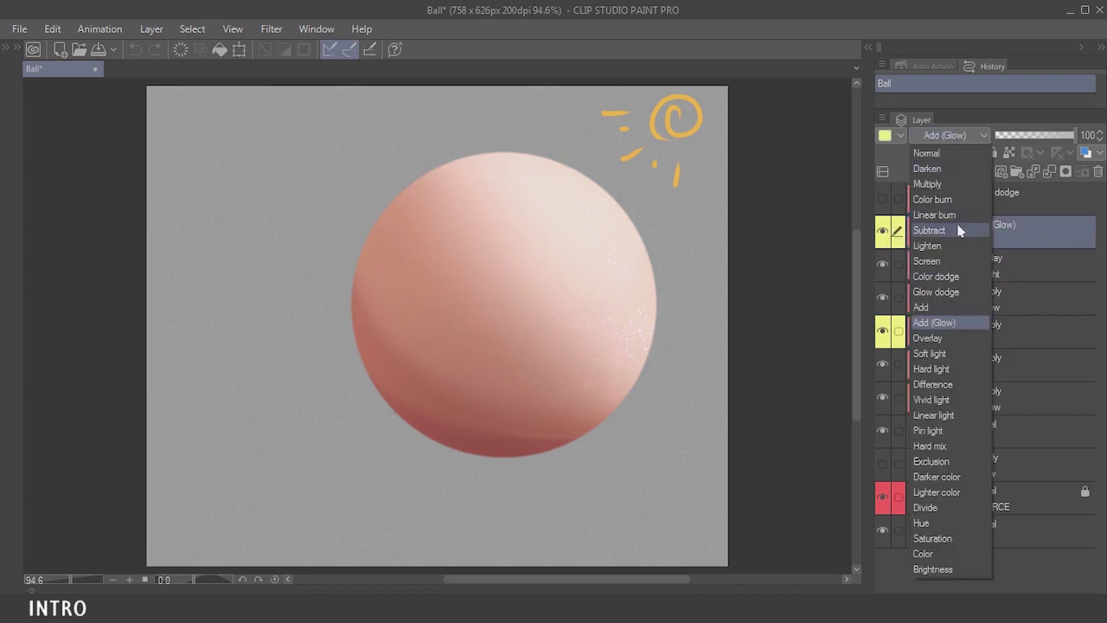
{"action": "left_click", "coordinate": [951, 291]}
{"action": "left_click", "coordinate": [951, 138]}
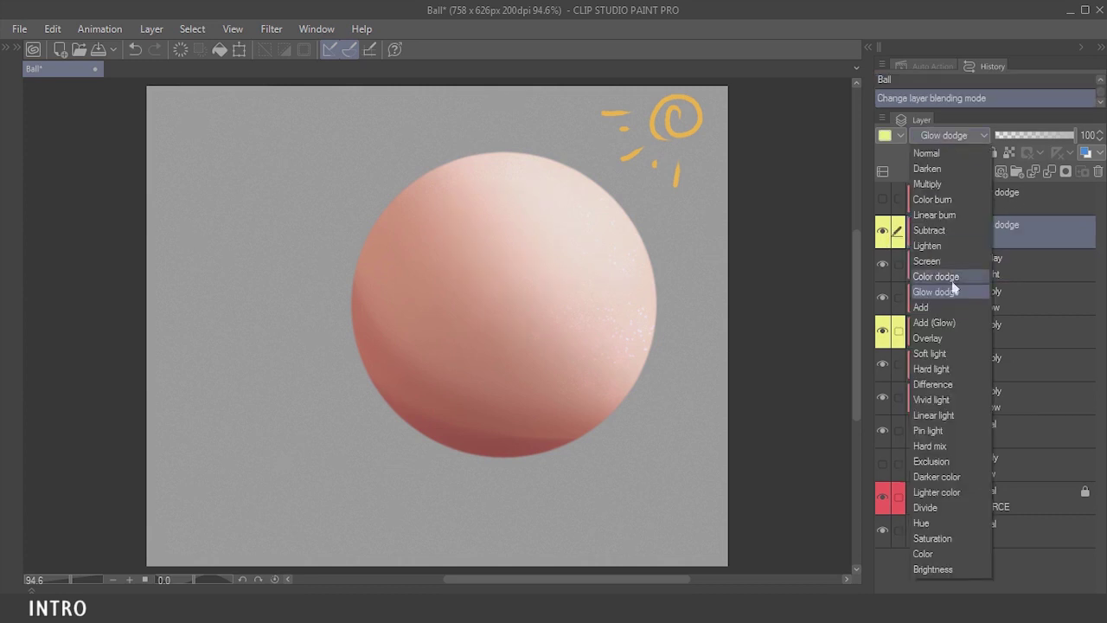
{"action": "left_click", "coordinate": [945, 338]}
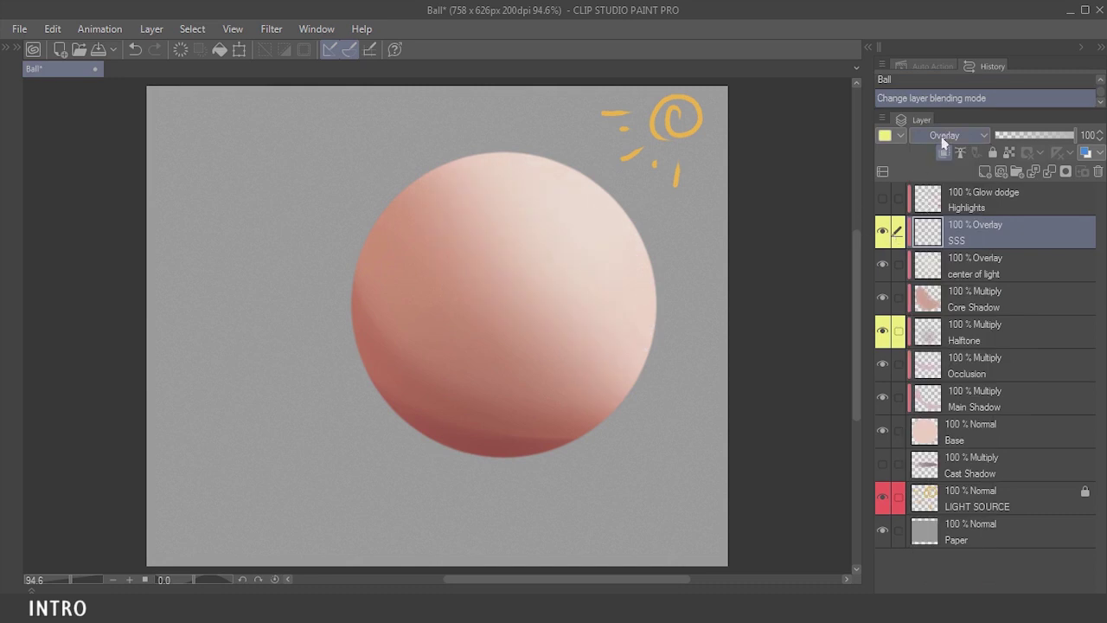
{"action": "left_click", "coordinate": [944, 139]}
{"action": "left_click", "coordinate": [933, 323]}
Show the Highlights and Cast Shadow layers, with the blur brush enlarged to 80
{"action": "left_click", "coordinate": [955, 205]}
{"action": "left_click", "coordinate": [882, 199]}
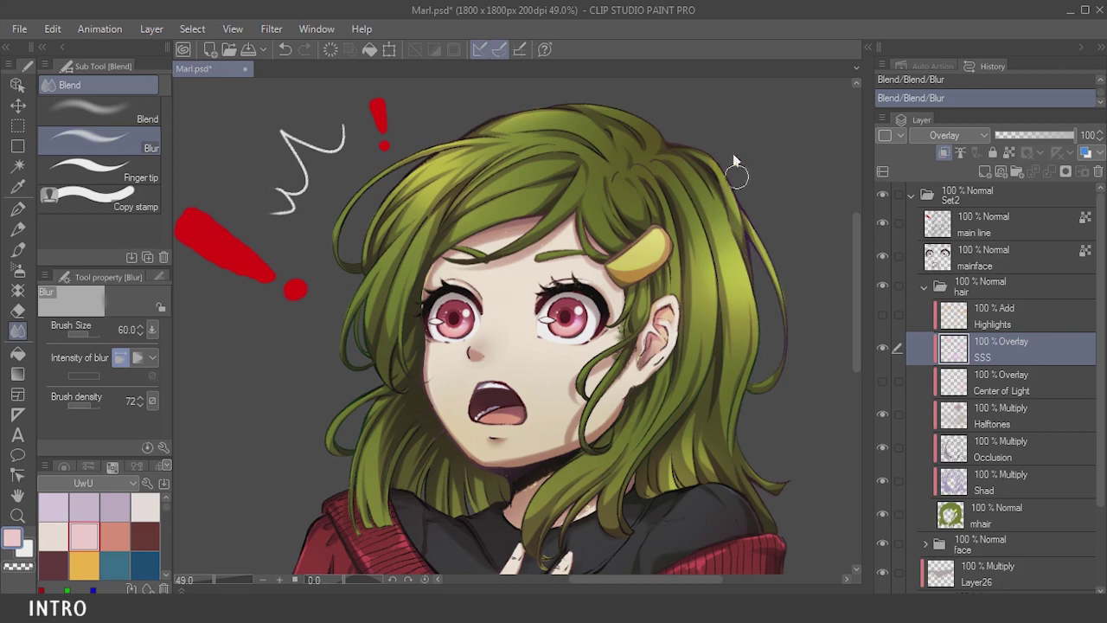
{"action": "key", "text": "bracketright"}
{"action": "key", "text": "bracketright"}
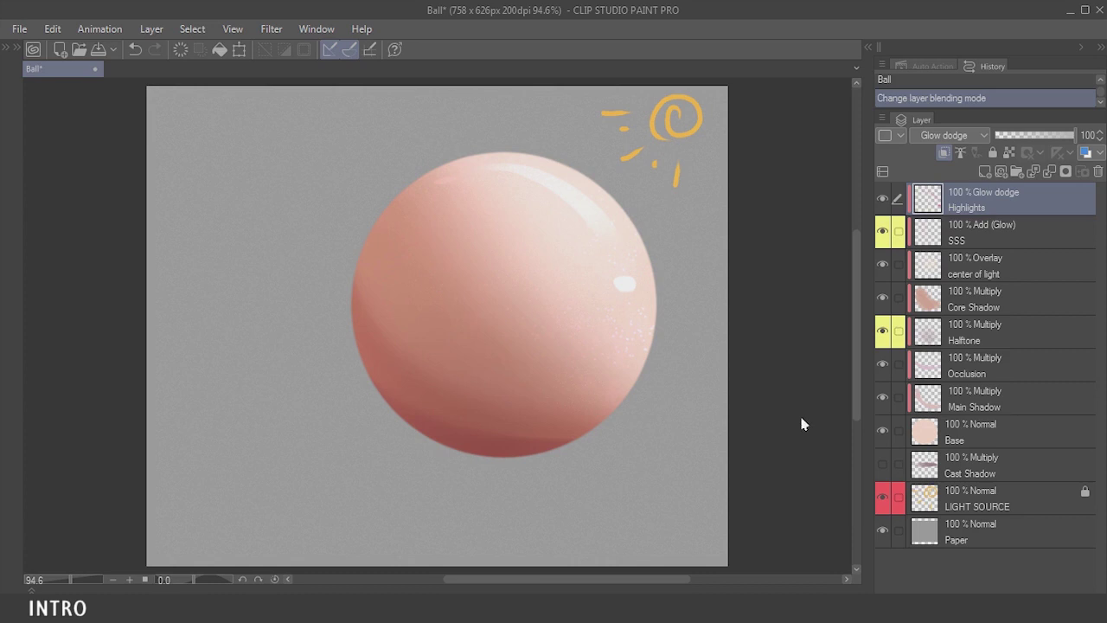
{"action": "left_click", "coordinate": [881, 464]}
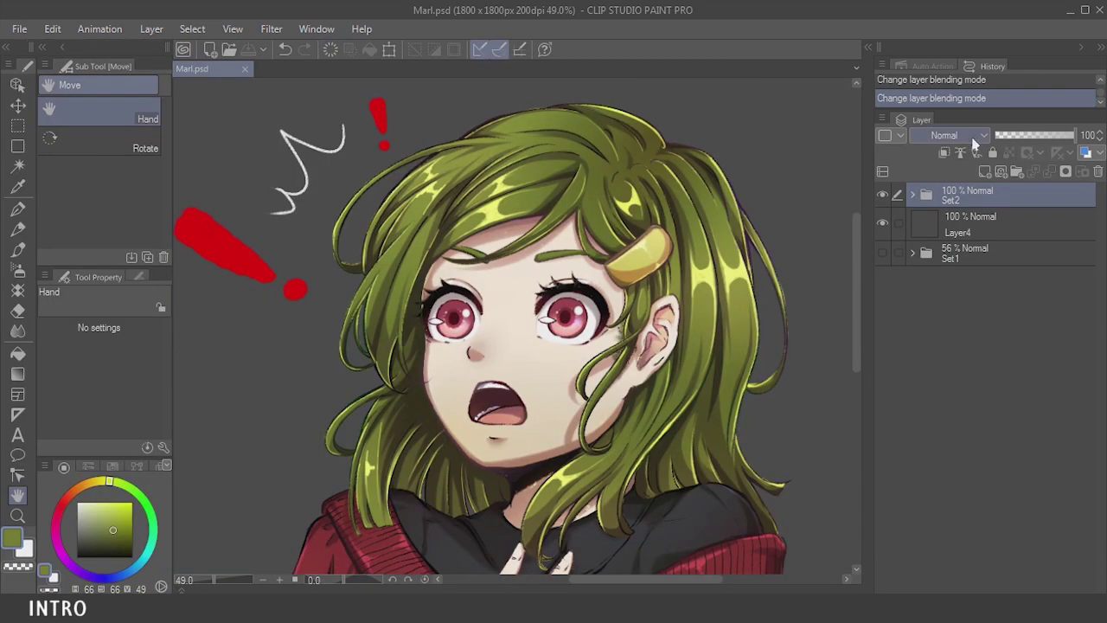
Set the Lanterns Glow 2 layer to Soft light at 34% opacity
{"action": "left_click", "coordinate": [974, 137]}
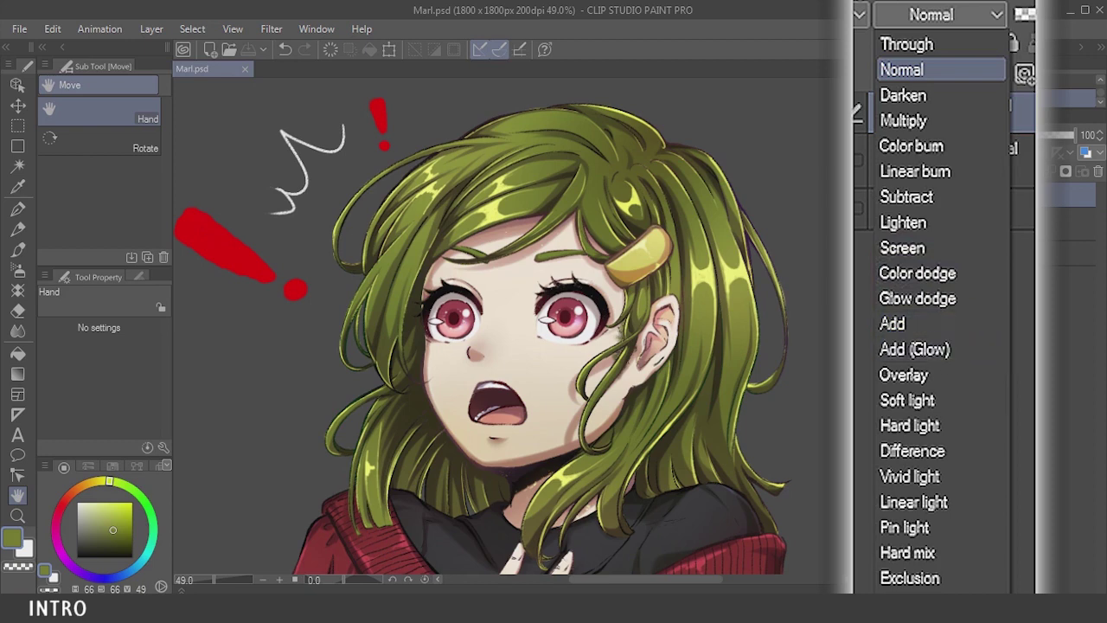
{"action": "scroll", "coordinate": [951, 491], "scroll_direction": "down", "scroll_amount": 2}
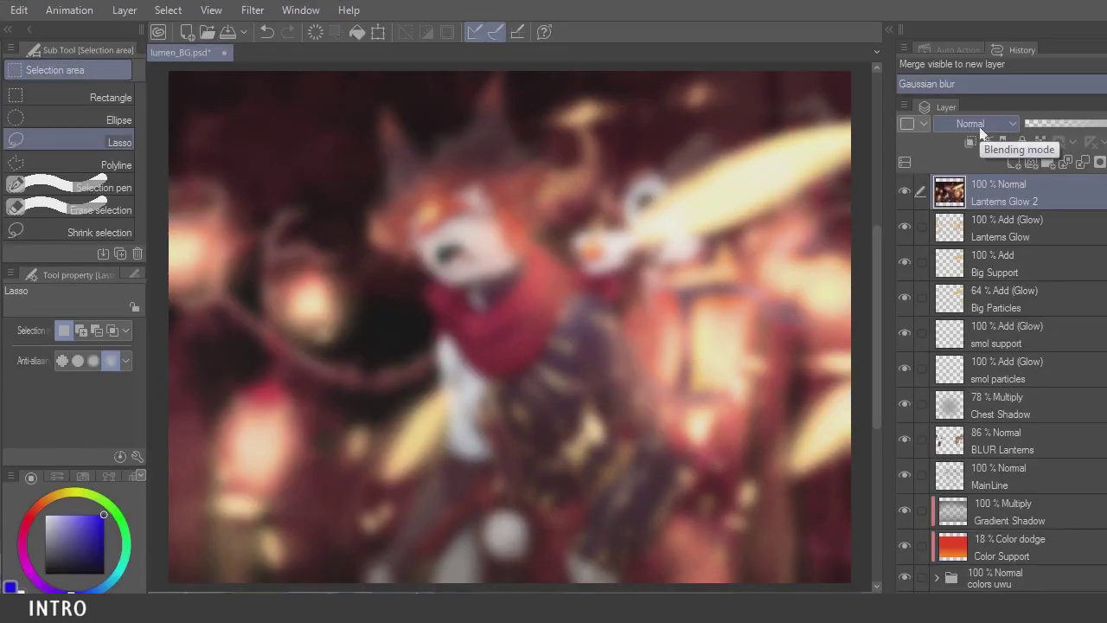
{"action": "left_click", "coordinate": [981, 124]}
{"action": "left_click", "coordinate": [953, 355]}
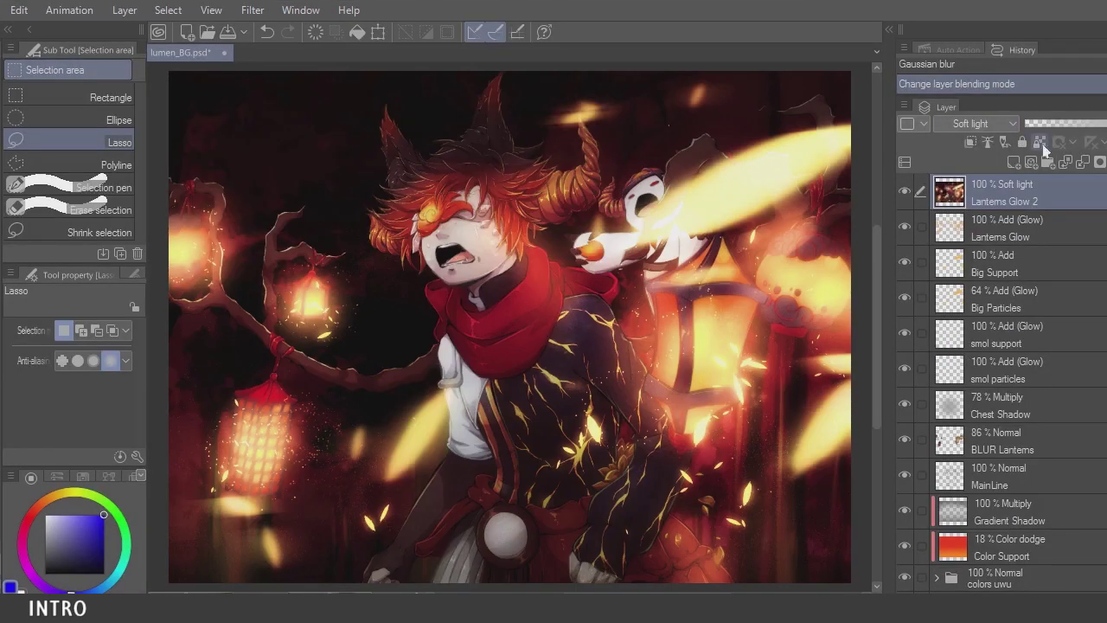
{"action": "left_click_drag", "start_coordinate": [1059, 123], "coordinate": [1047, 124]}
Zoom in on the character's face and return the glow layer to Soft light
{"action": "key", "text": "slash"}
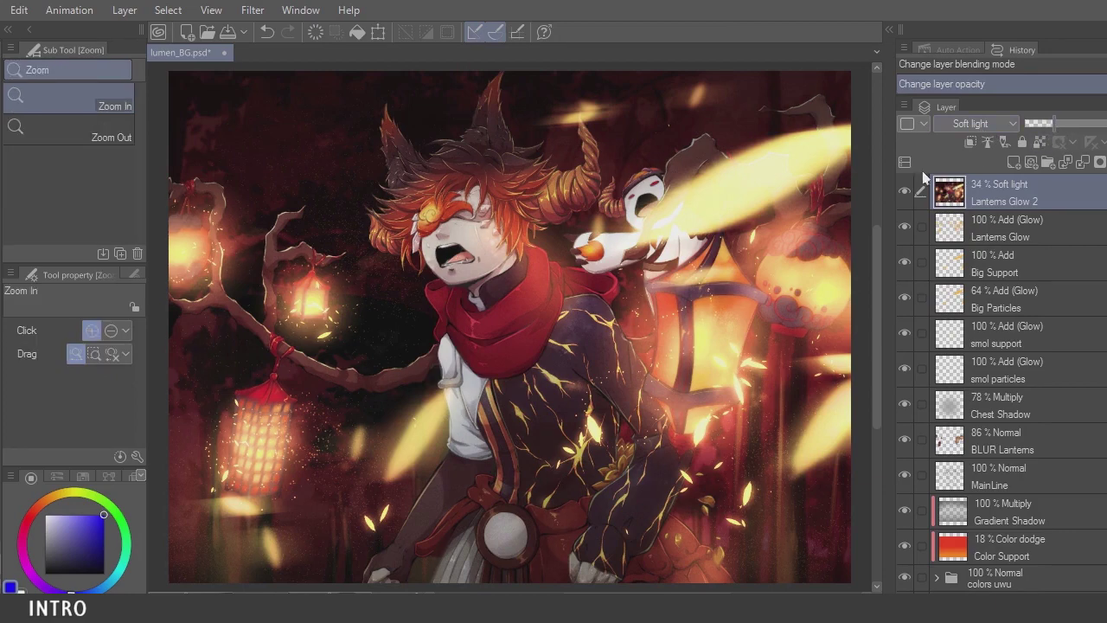
{"action": "left_click", "coordinate": [448, 242]}
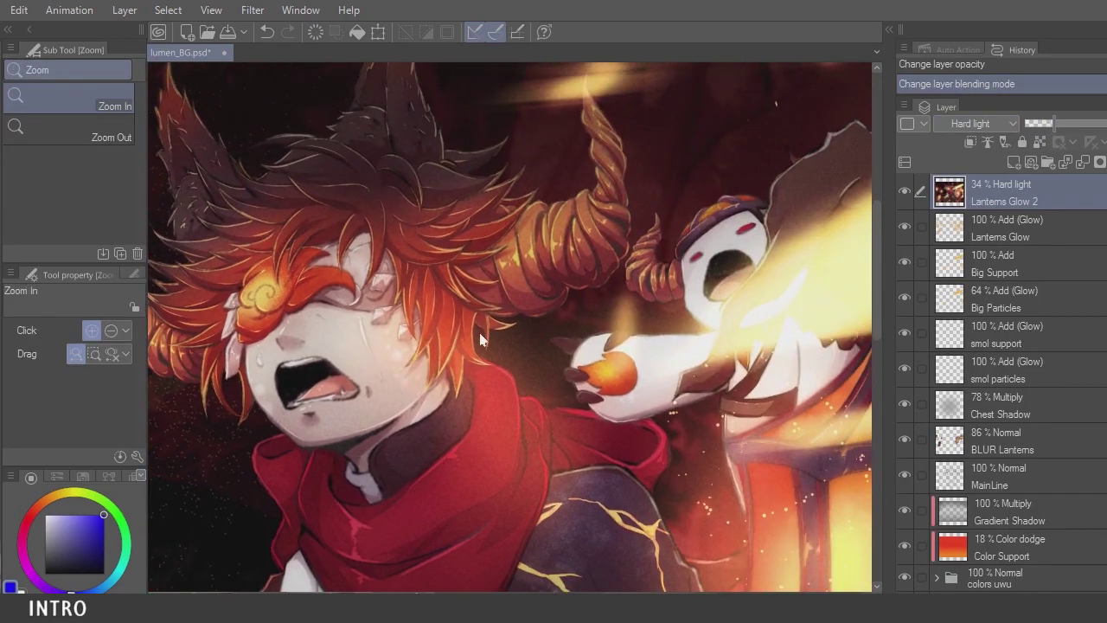
{"action": "left_click", "coordinate": [981, 124]}
{"action": "left_click", "coordinate": [917, 344]}
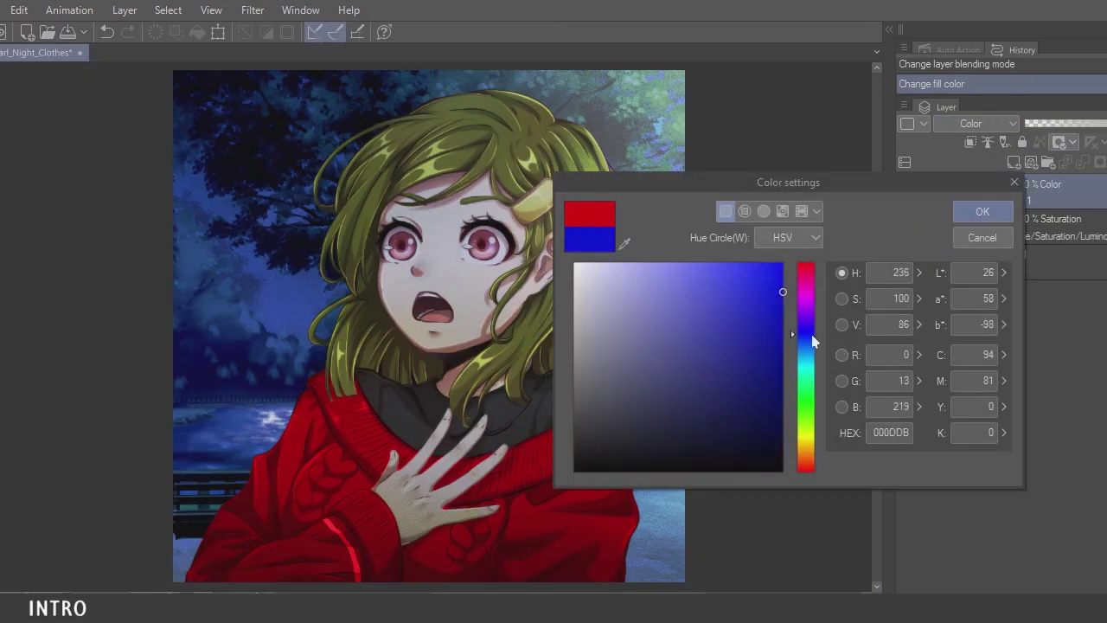
Confirm the blue fill colour, set the fill layer to Hue, and confirm red for the sweater
{"action": "left_click", "coordinate": [983, 213]}
{"action": "left_click", "coordinate": [981, 124]}
{"action": "left_click", "coordinate": [942, 529]}
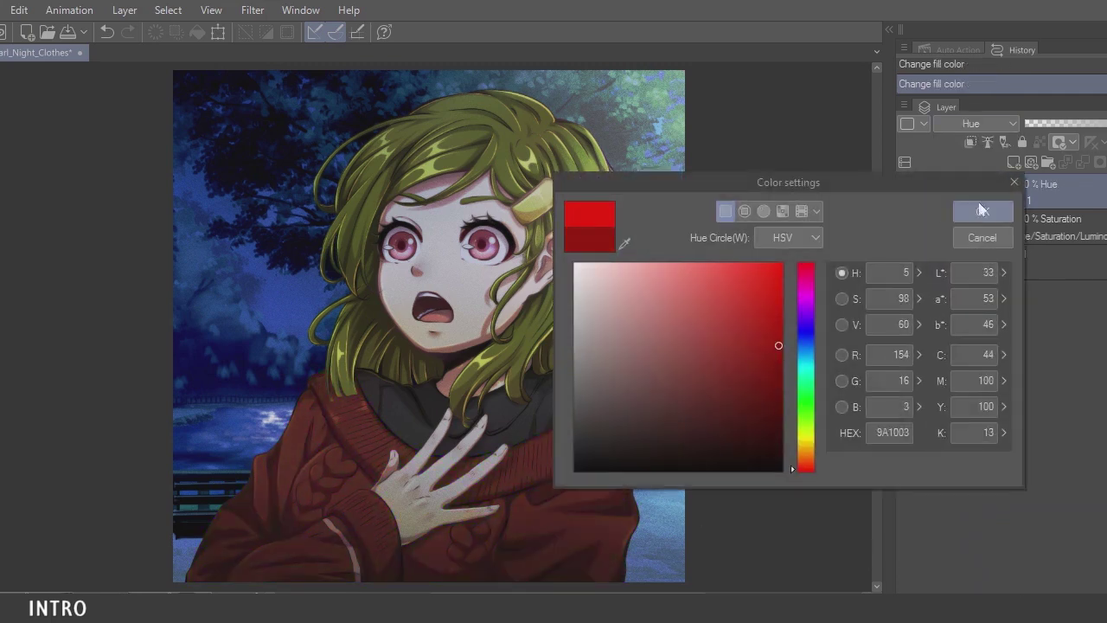
{"action": "left_click", "coordinate": [981, 210]}
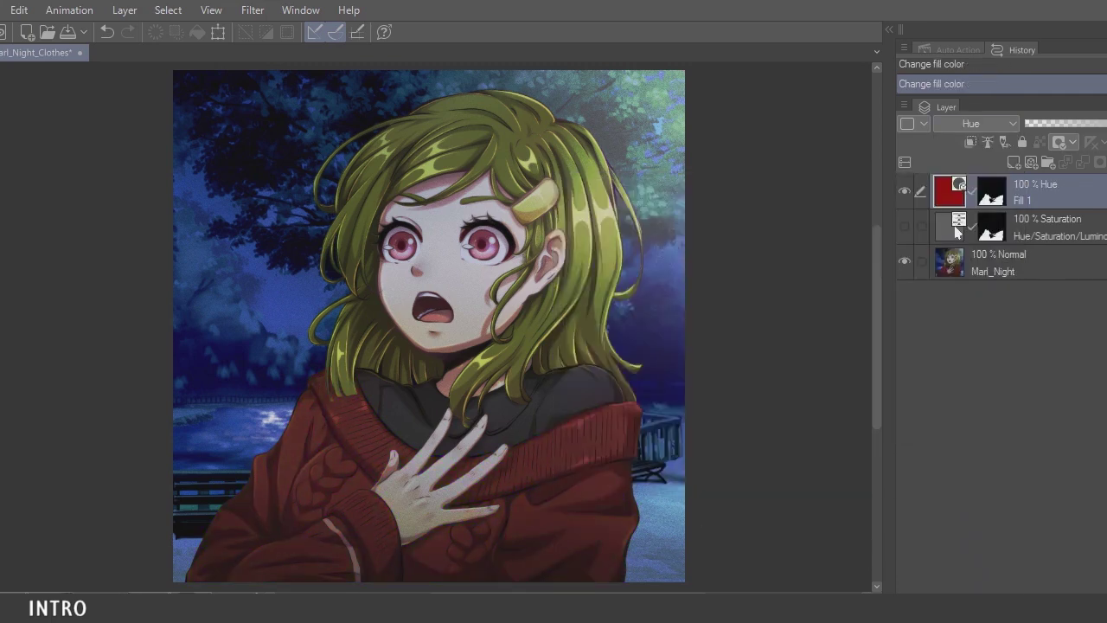
Select the sweater from its layer, add Layer 1, deselect, and set Layer 1 to Hue
{"action": "right_click", "coordinate": [945, 201]}
{"action": "mouse_move", "coordinate": [917, 493]}
{"action": "left_click", "coordinate": [717, 430]}
{"action": "key", "text": "ctrl+shift+n"}
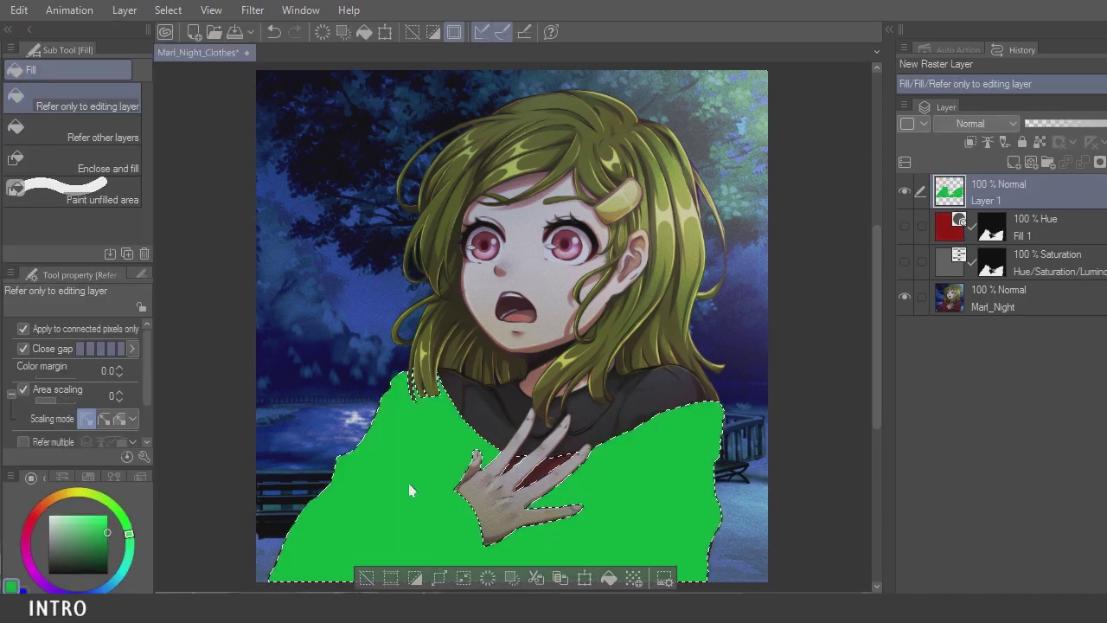
{"action": "key", "text": "ctrl+d"}
{"action": "left_click", "coordinate": [975, 123]}
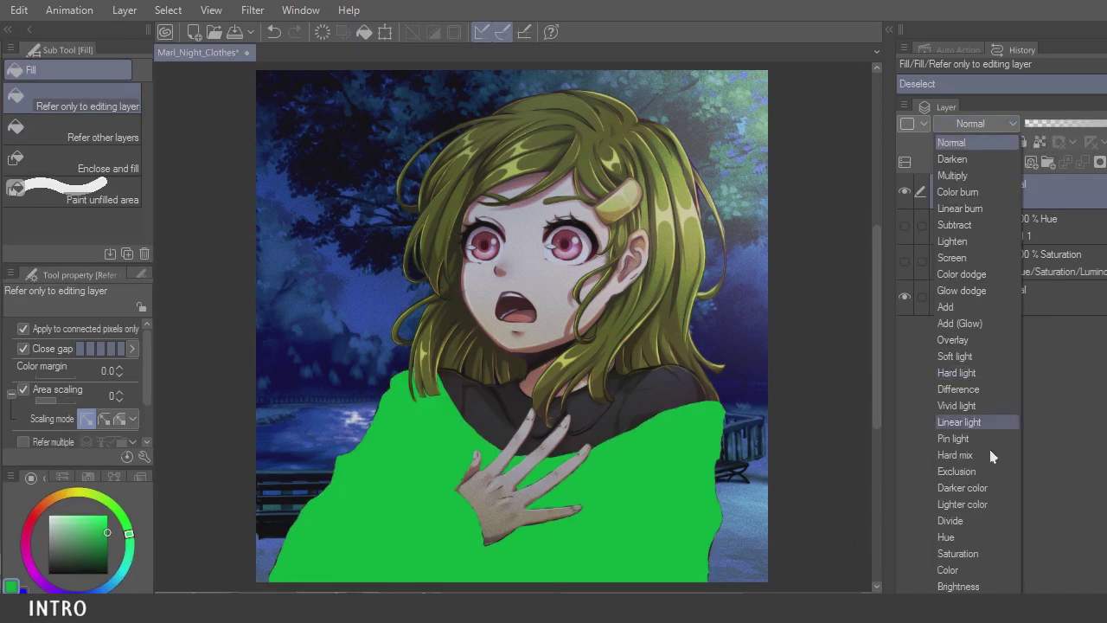
{"action": "left_click", "coordinate": [983, 538]}
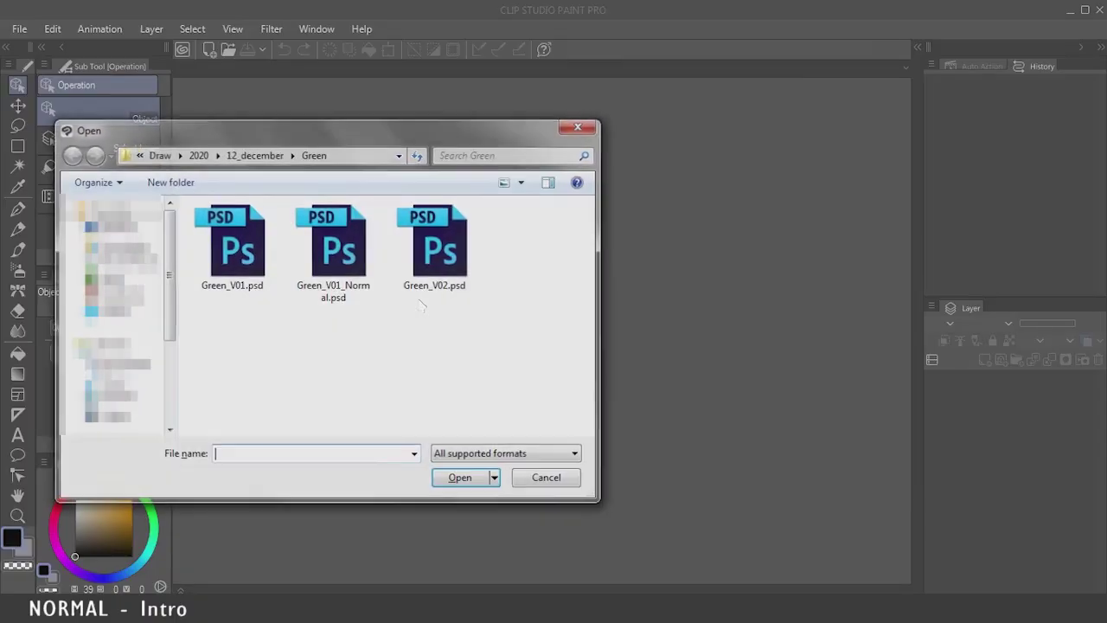
Open Green_V01_Normal.psd, enlarge the layer list, and expand the Midori UwU folder
{"action": "double_click", "coordinate": [342, 249]}
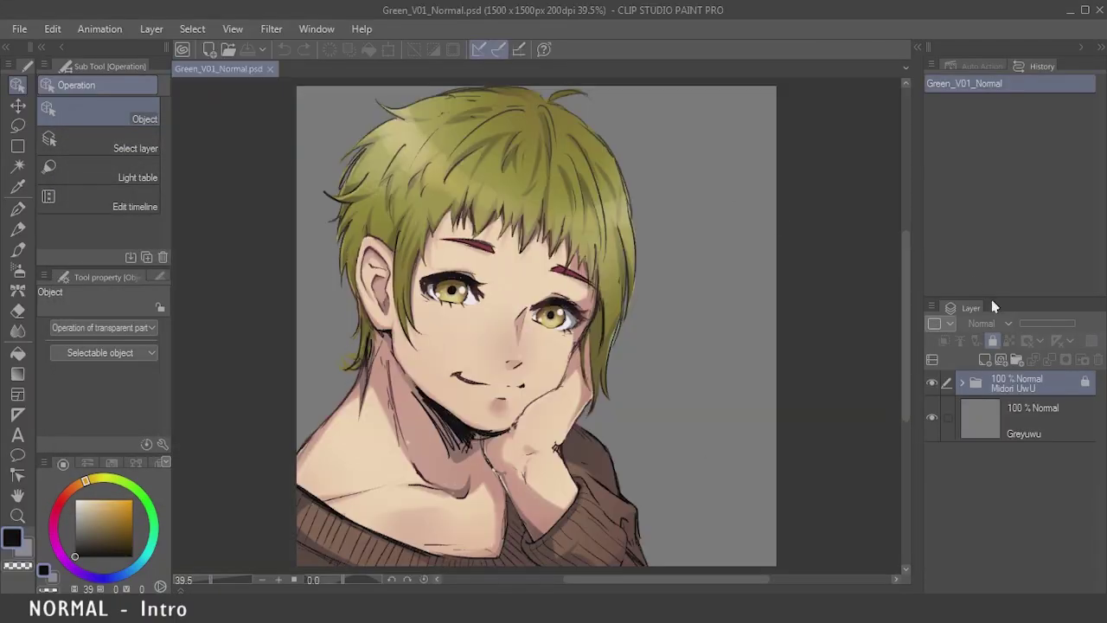
{"action": "left_click_drag", "start_coordinate": [993, 306], "coordinate": [997, 137]}
{"action": "left_click", "coordinate": [962, 212]}
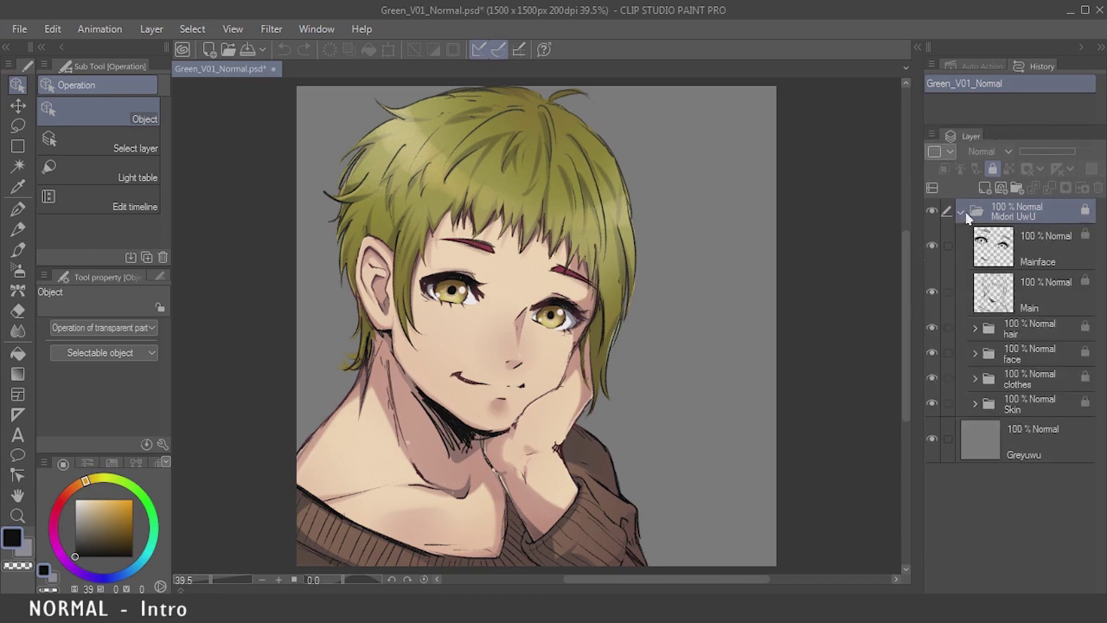
In the Skin folder, toggle the Main Shadow, Ambient Occ and gradient shadow layers to compare
{"action": "left_click", "coordinate": [974, 403]}
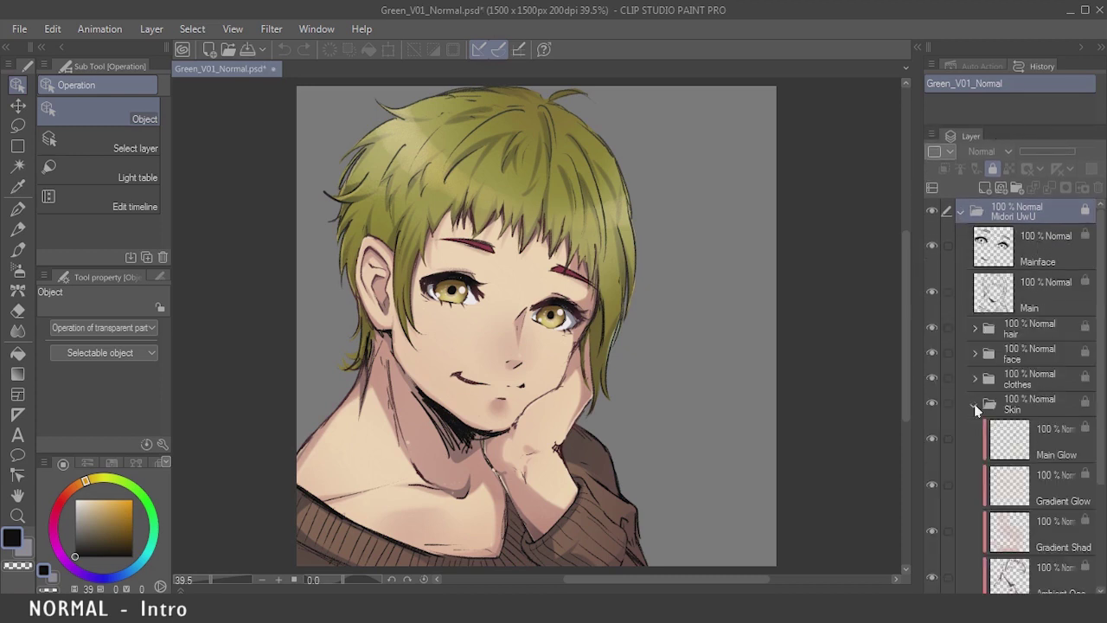
{"action": "scroll", "coordinate": [1069, 424], "scroll_direction": "down", "scroll_amount": 5}
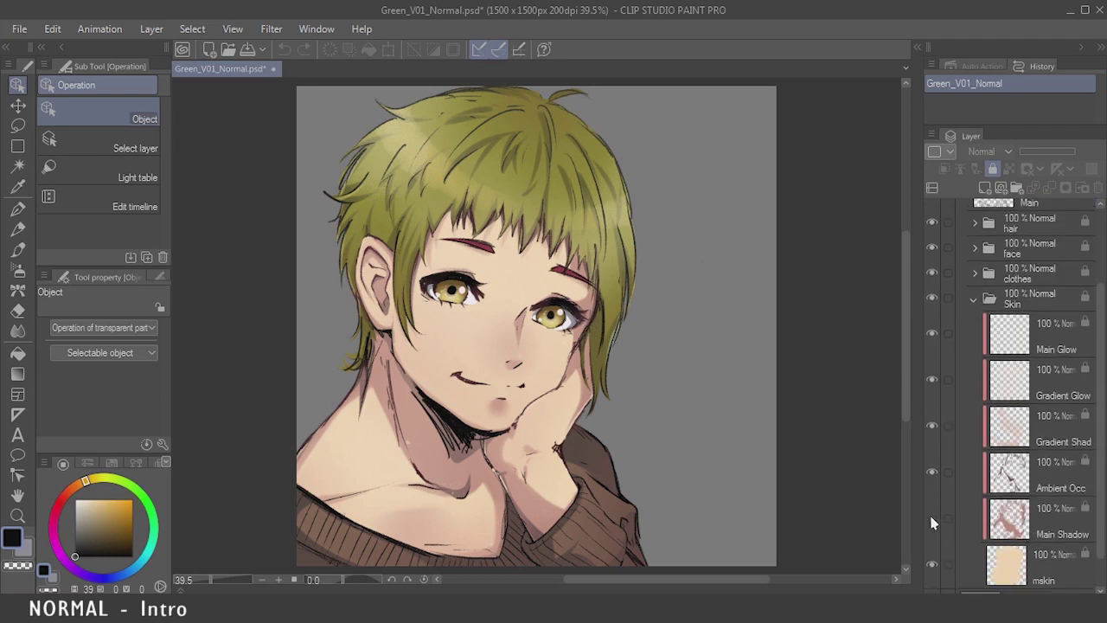
{"action": "left_click", "coordinate": [932, 518]}
{"action": "left_click", "coordinate": [931, 518]}
{"action": "left_click", "coordinate": [931, 471]}
{"action": "left_click", "coordinate": [931, 472]}
{"action": "left_click", "coordinate": [931, 424]}
{"action": "left_click", "coordinate": [931, 425]}
{"action": "left_click", "coordinate": [973, 299]}
Inspect the hair and face folders, temporarily widening the layer list to read names
{"action": "left_click", "coordinate": [974, 328]}
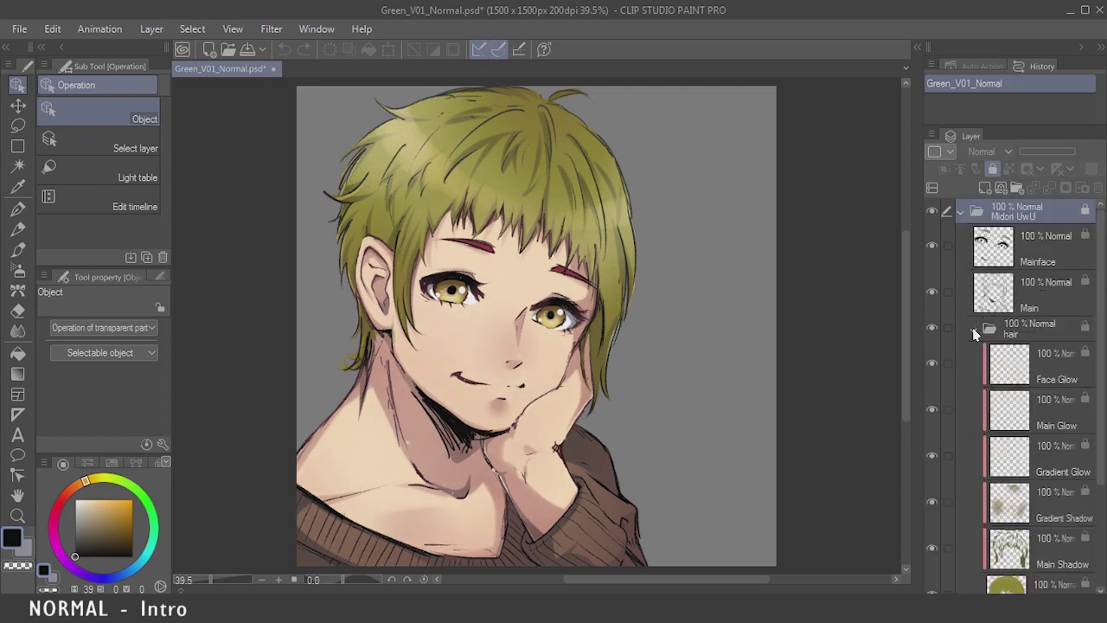
{"action": "left_click_drag", "start_coordinate": [918, 384], "coordinate": [858, 391]}
{"action": "scroll", "coordinate": [949, 437], "scroll_direction": "down", "scroll_amount": 2}
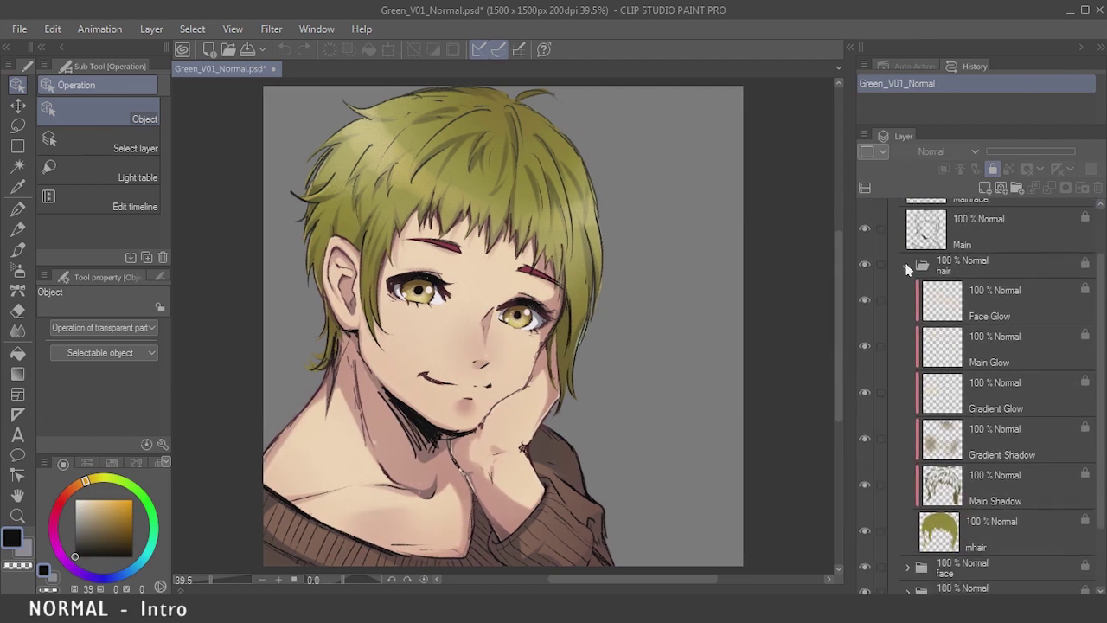
{"action": "left_click", "coordinate": [906, 242]}
{"action": "left_click", "coordinate": [906, 355]}
{"action": "scroll", "coordinate": [994, 389], "scroll_direction": "down", "scroll_amount": 1}
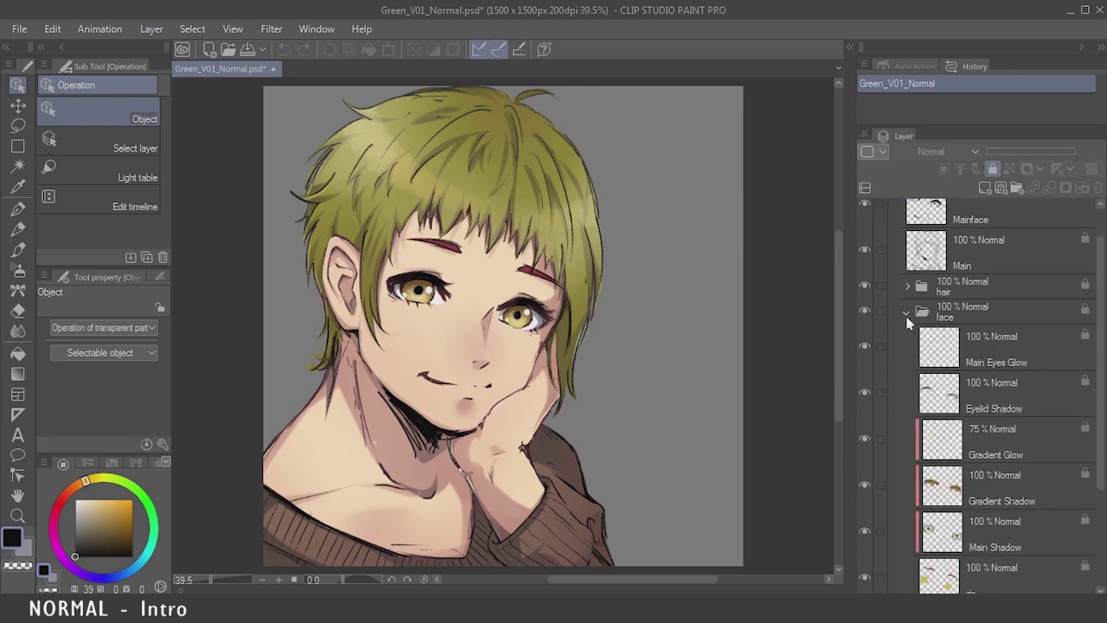
{"action": "left_click", "coordinate": [907, 313]}
{"action": "left_click_drag", "start_coordinate": [859, 328], "coordinate": [923, 329]}
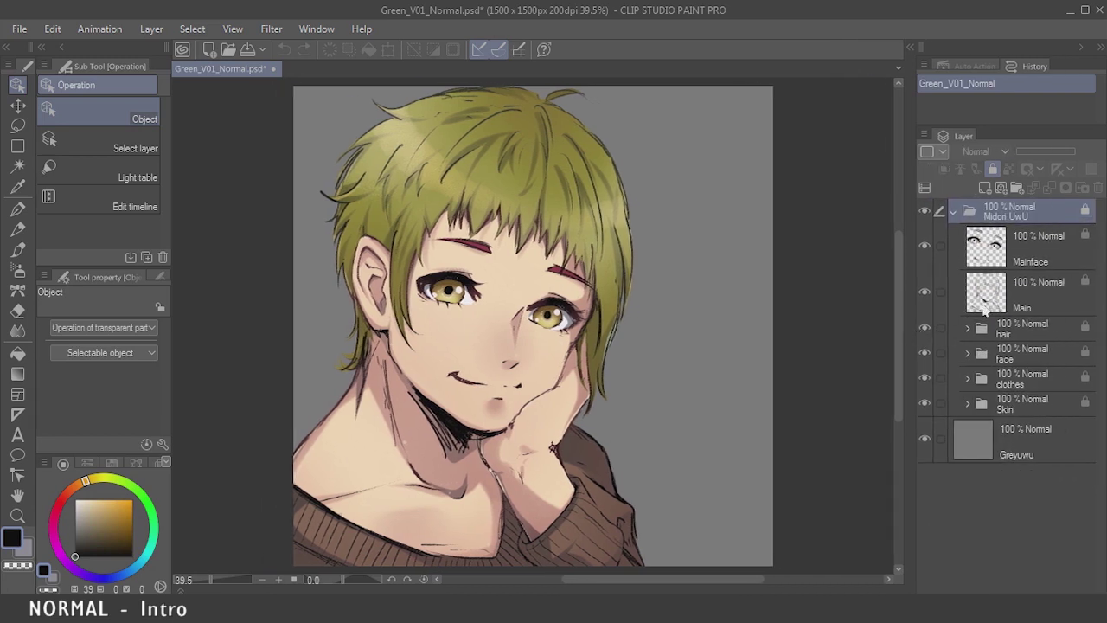
Try reordering Mainface and the clothes folder, undoing both moves
{"action": "left_click", "coordinate": [1027, 256]}
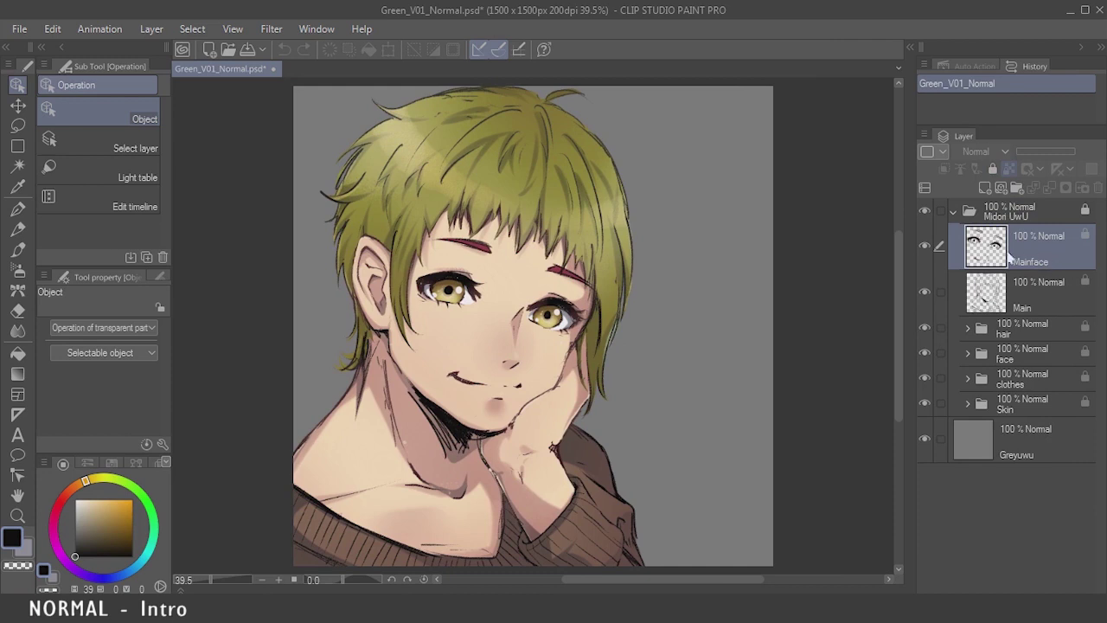
{"action": "left_click_drag", "start_coordinate": [994, 256], "coordinate": [991, 371]}
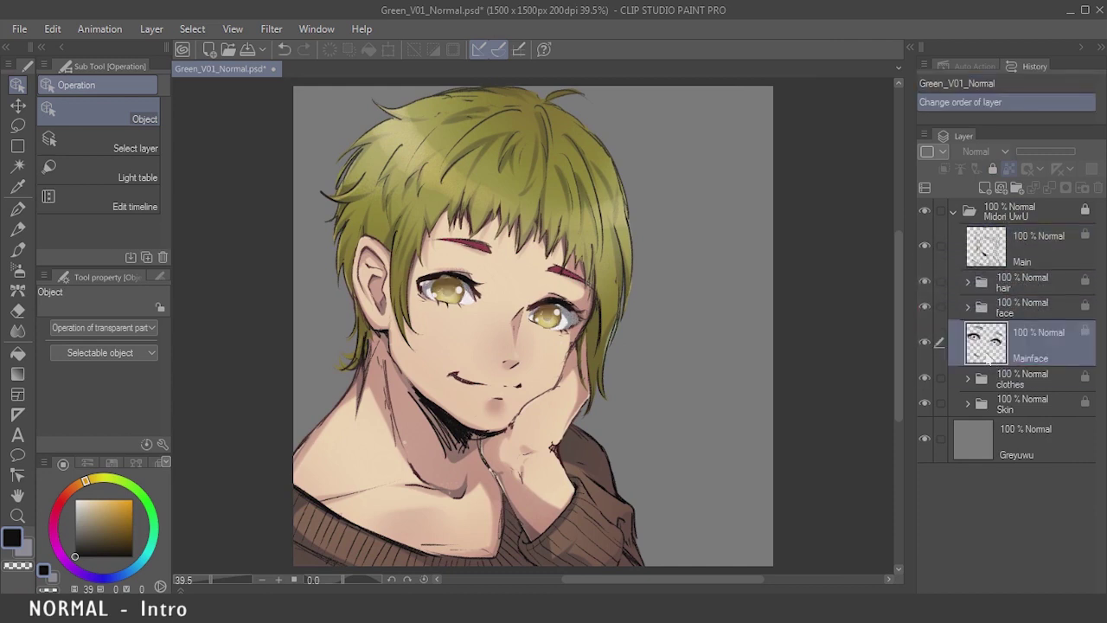
{"action": "key", "text": "ctrl+z"}
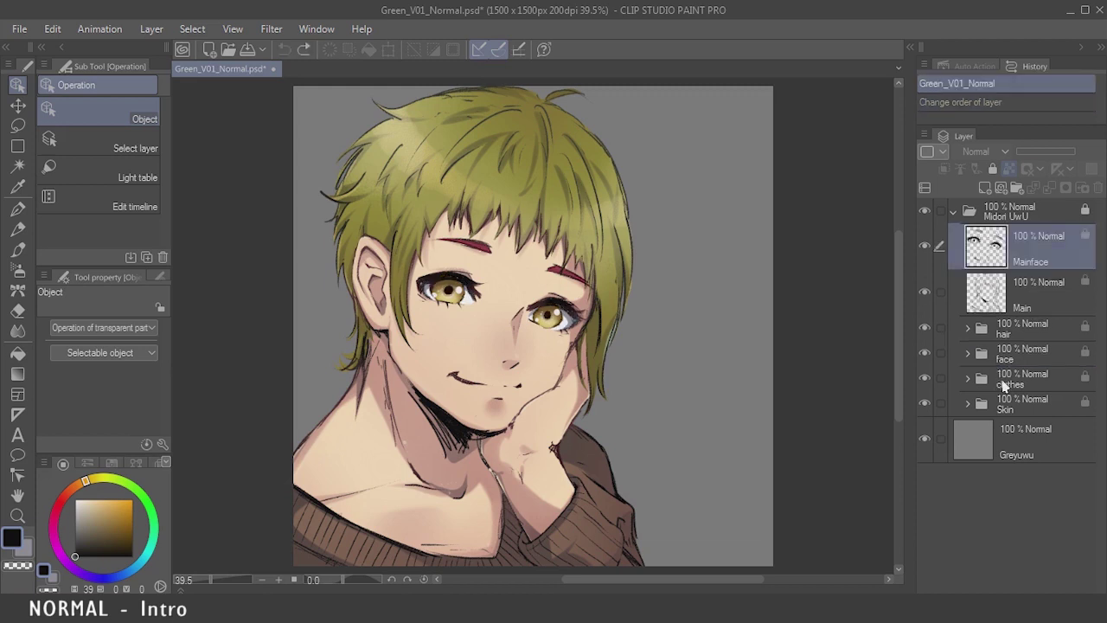
{"action": "left_click_drag", "start_coordinate": [1017, 381], "coordinate": [1023, 422]}
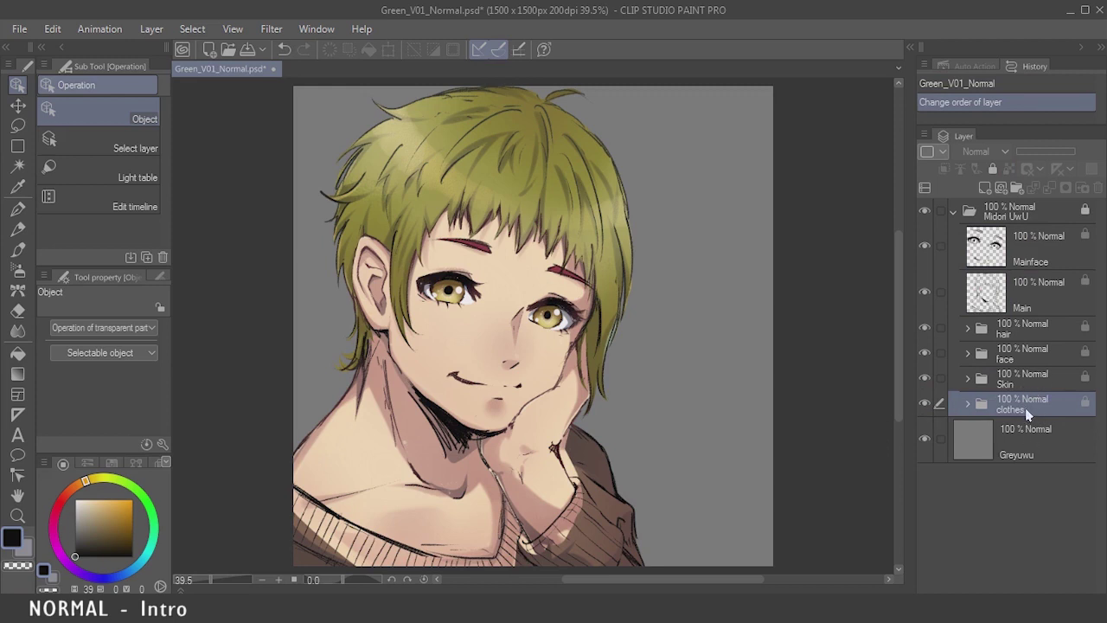
{"action": "key", "text": "ctrl+z"}
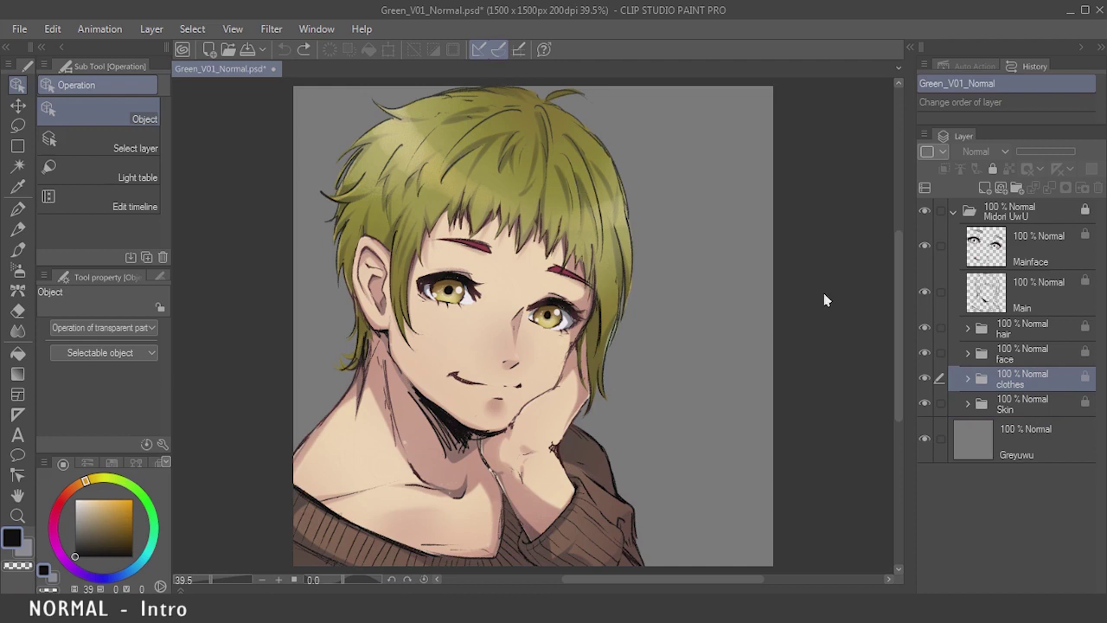
Make the History panel taller and collapse the Midori UwU folder
{"action": "left_click_drag", "start_coordinate": [991, 127], "coordinate": [992, 246]}
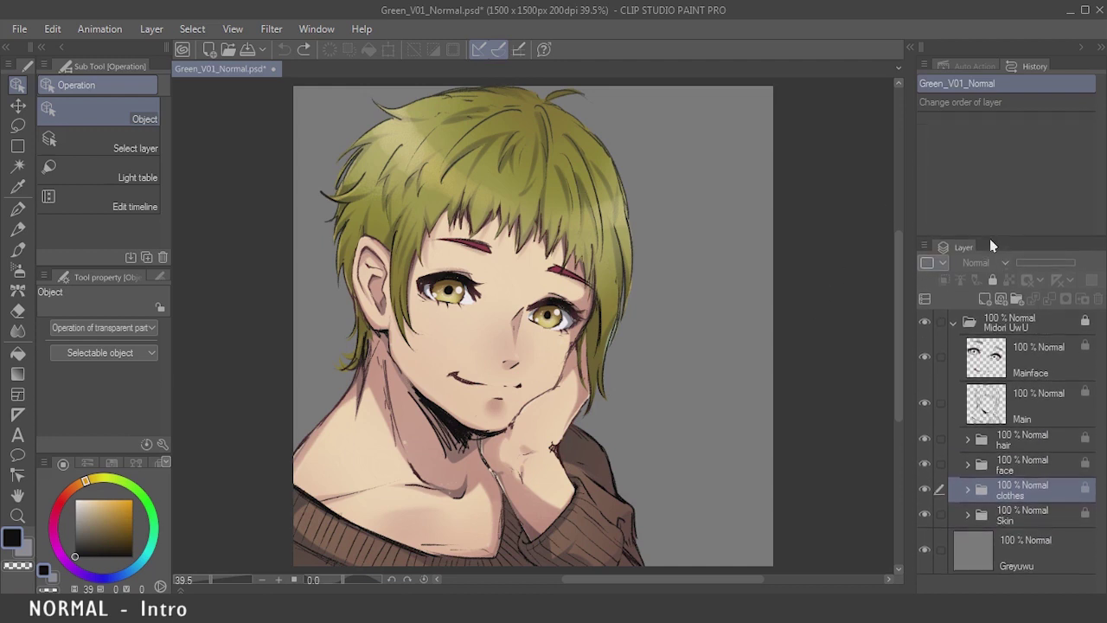
{"action": "left_click", "coordinate": [1009, 330]}
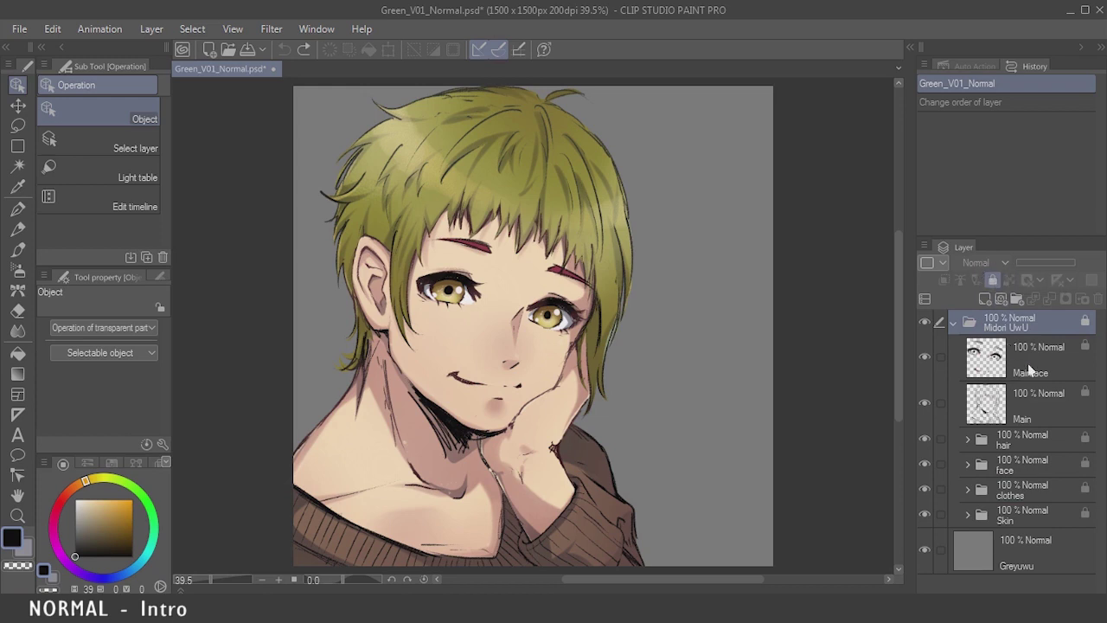
{"action": "left_click", "coordinate": [1034, 467]}
{"action": "left_click", "coordinate": [1039, 515]}
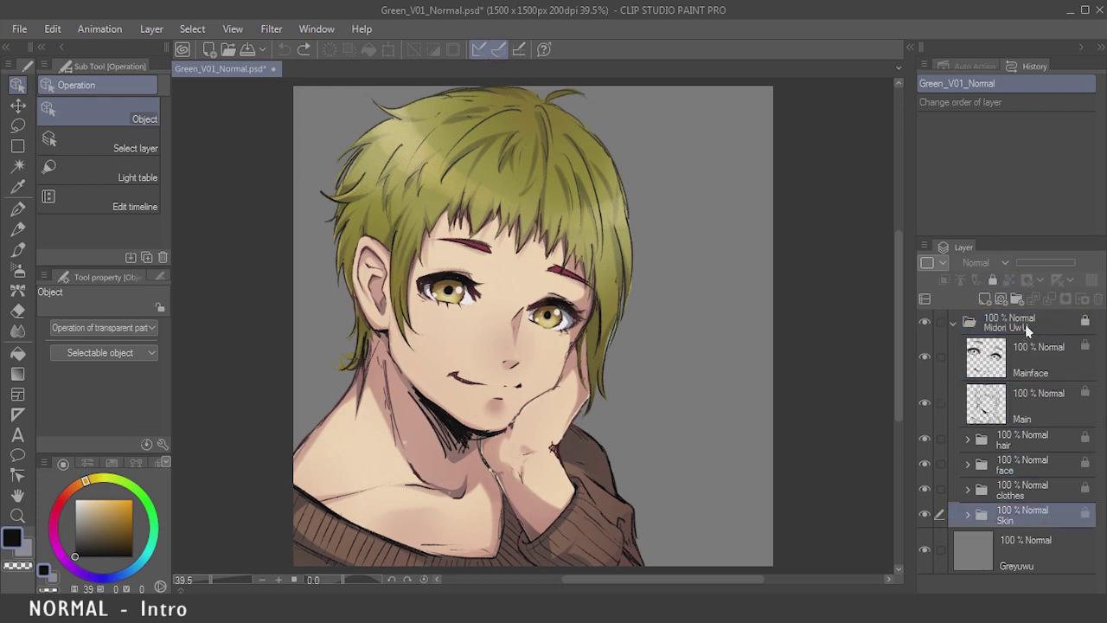
{"action": "left_click", "coordinate": [1024, 331]}
{"action": "left_click", "coordinate": [957, 321]}
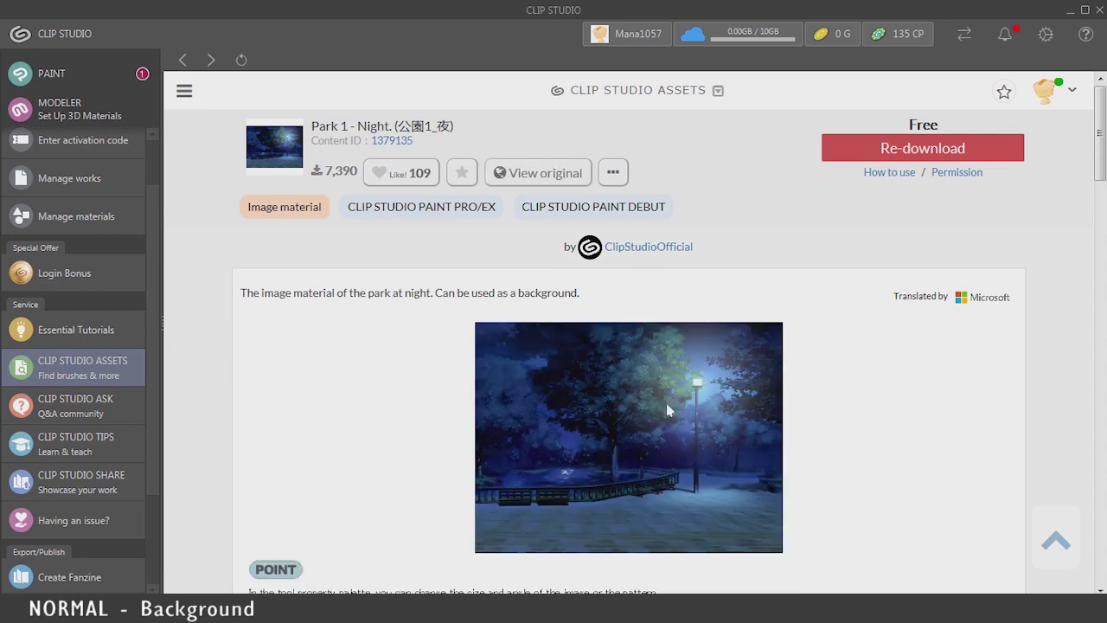
Scroll through the Park 1 - Night. material page's usage notes
{"action": "scroll", "coordinate": [640, 443], "scroll_direction": "down", "scroll_amount": 2}
{"action": "scroll", "coordinate": [690, 424], "scroll_direction": "down", "scroll_amount": 1}
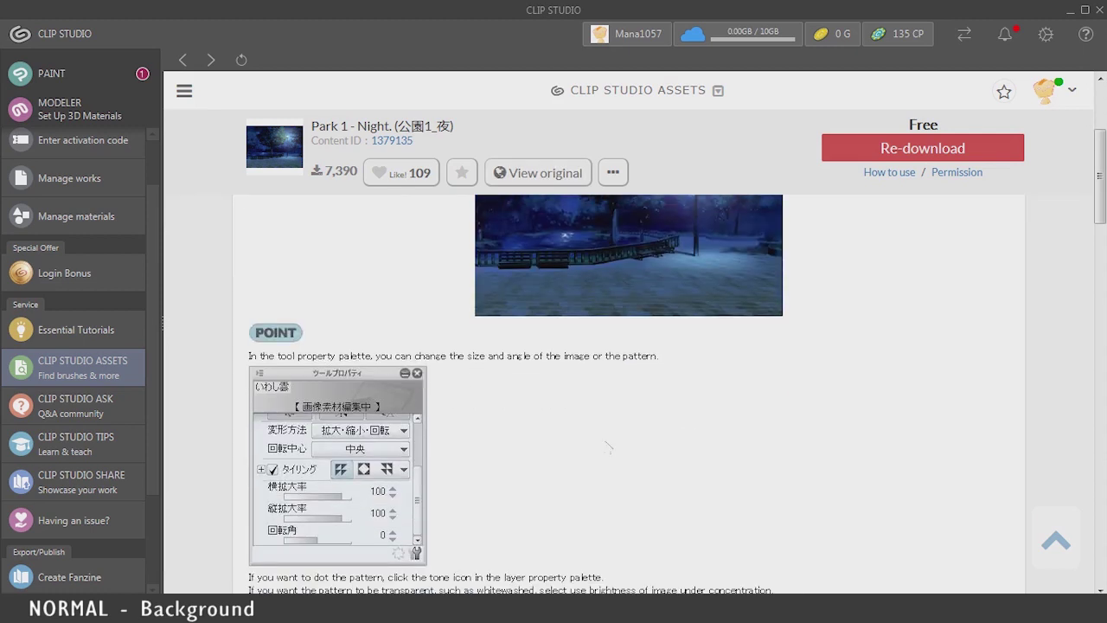
{"action": "scroll", "coordinate": [391, 397], "scroll_direction": "down", "scroll_amount": 1}
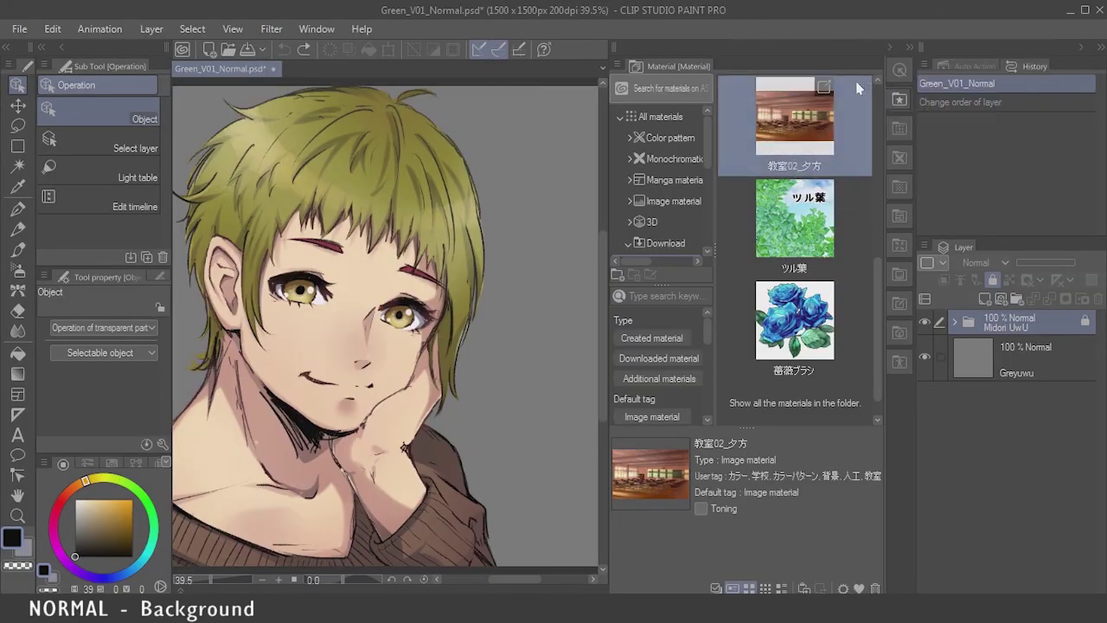
In the downloaded Material folder, drag the 教室02_夕方 sunset classroom onto the canvas
{"action": "left_click", "coordinate": [650, 116]}
{"action": "scroll", "coordinate": [671, 139], "scroll_direction": "down", "scroll_amount": 5}
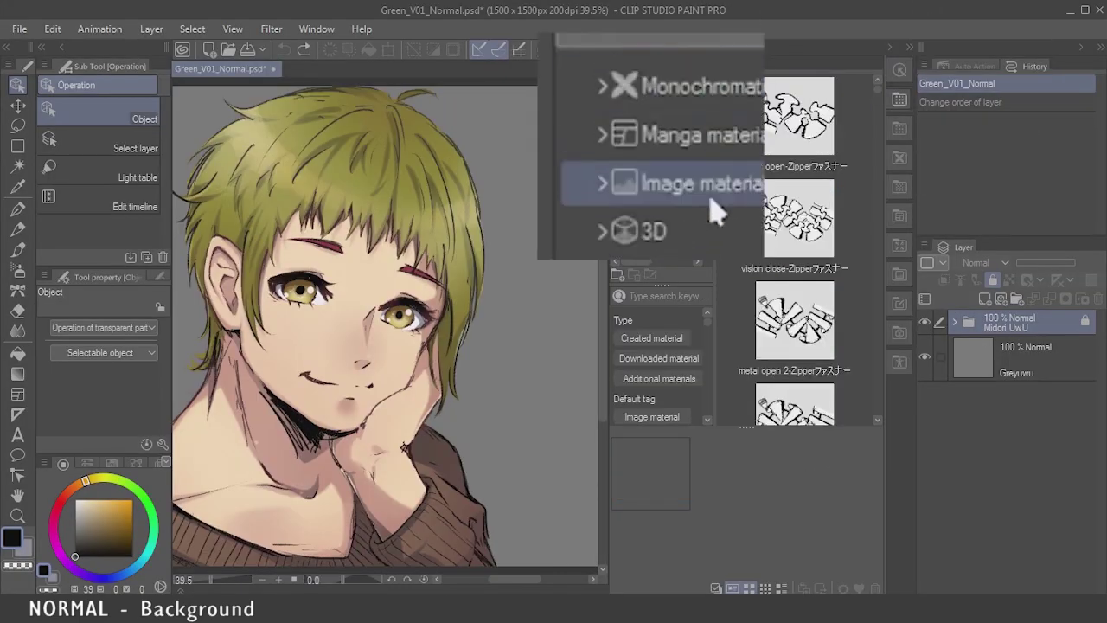
{"action": "left_click", "coordinate": [675, 187]}
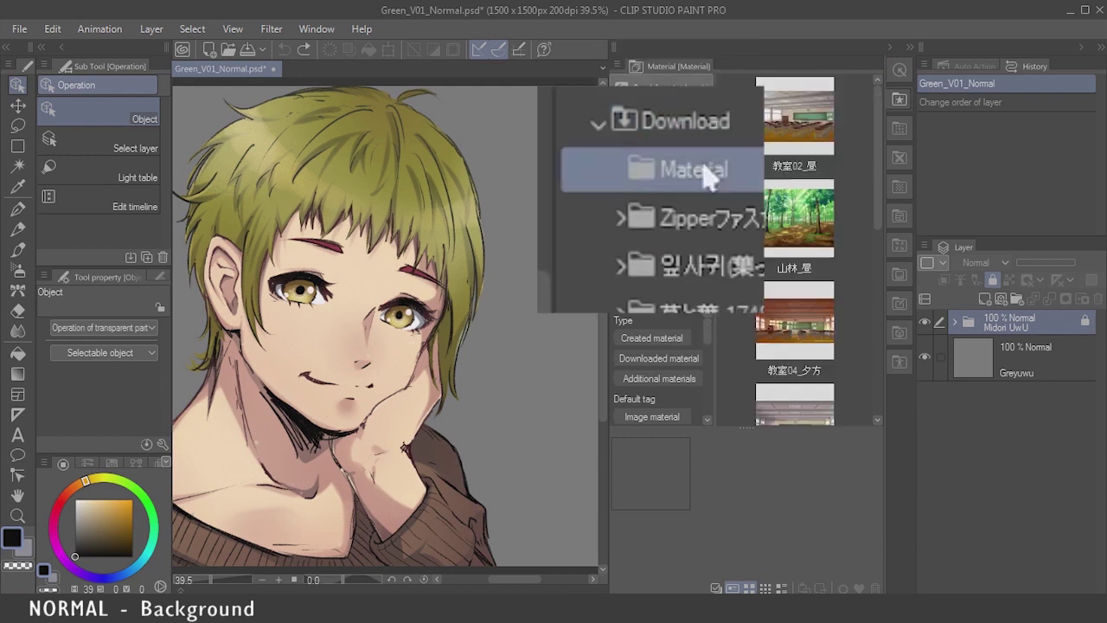
{"action": "left_click", "coordinate": [808, 131]}
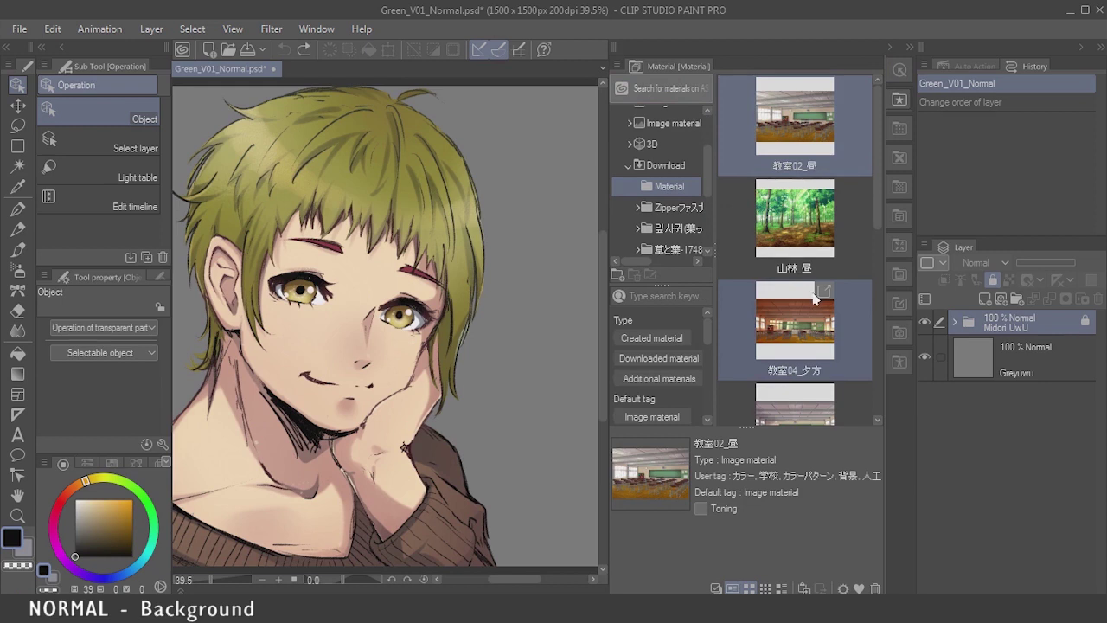
{"action": "scroll", "coordinate": [812, 298], "scroll_direction": "down", "scroll_amount": 2}
{"action": "left_click", "coordinate": [806, 339]}
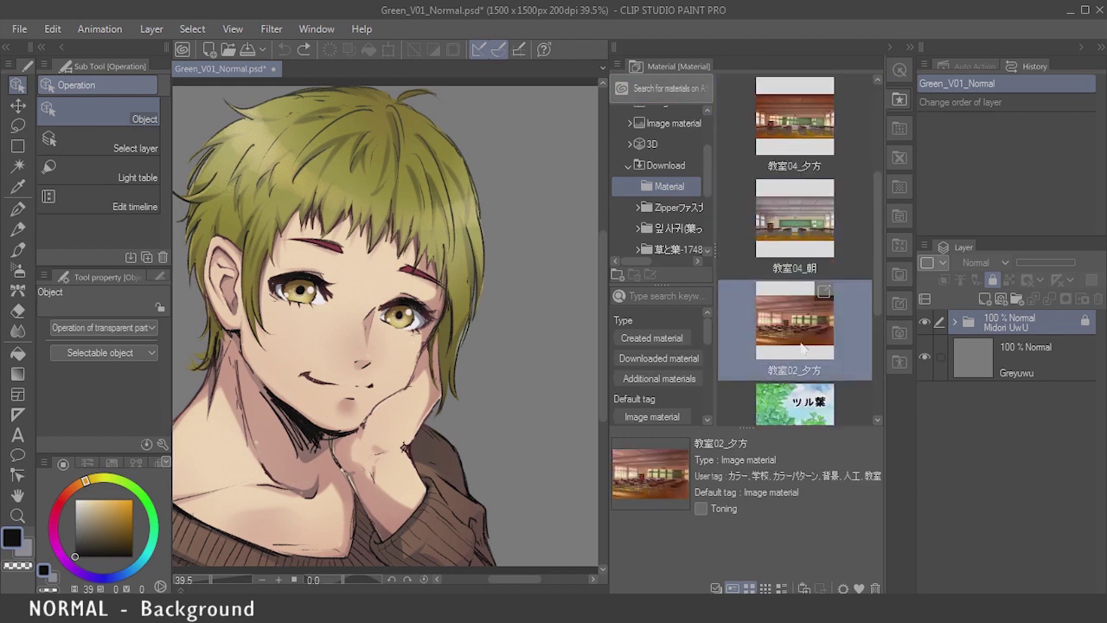
{"action": "left_click_drag", "start_coordinate": [806, 346], "coordinate": [436, 428]}
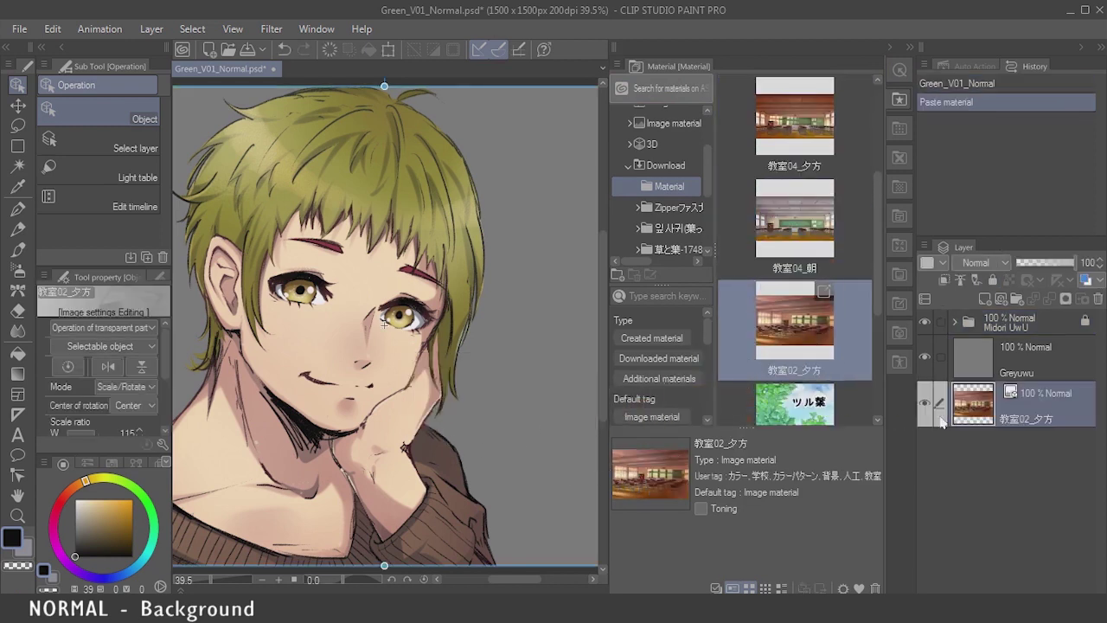
Move the 教室02_夕方 layer above Greyuwu and collapse the Material dock
{"action": "left_click_drag", "start_coordinate": [1037, 405], "coordinate": [1040, 346]}
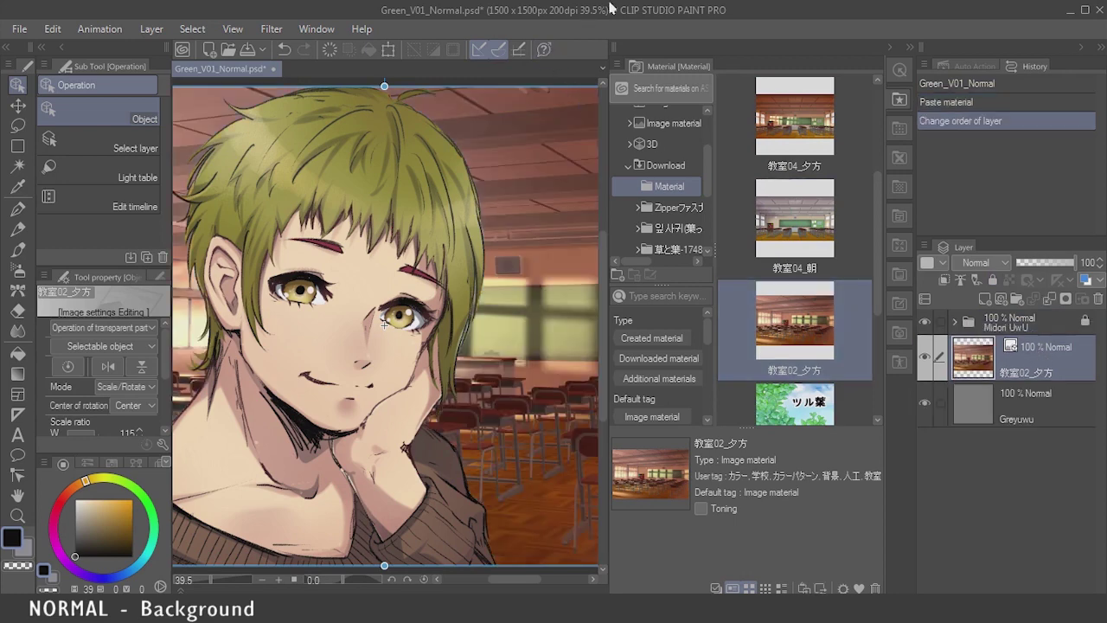
{"action": "left_click", "coordinate": [889, 46]}
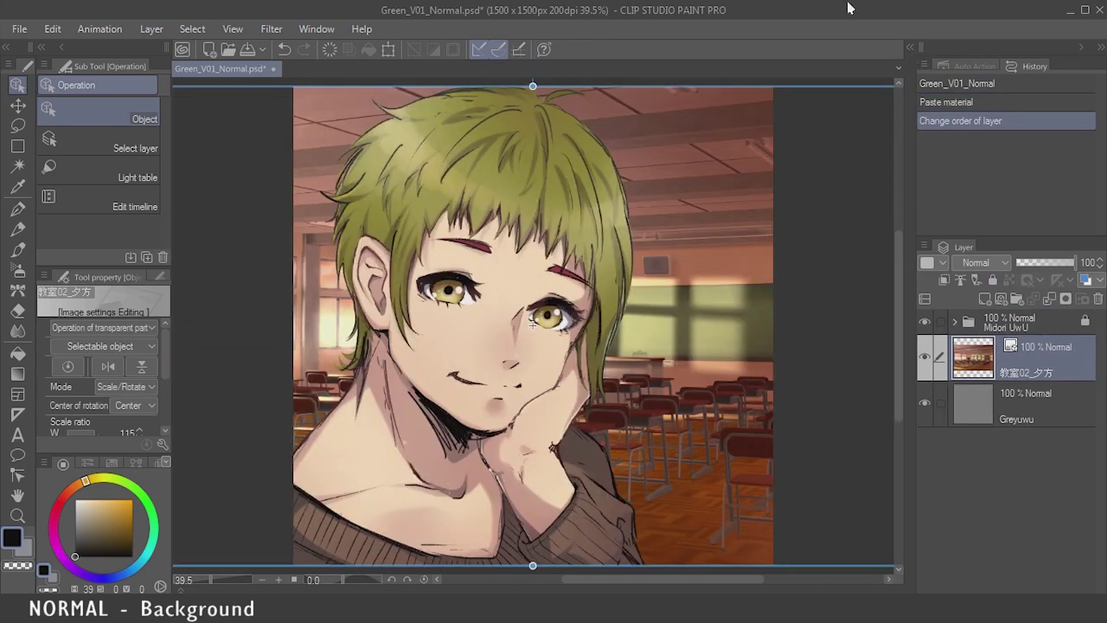
{"action": "scroll", "coordinate": [813, 105], "scroll_direction": "down", "scroll_amount": 1}
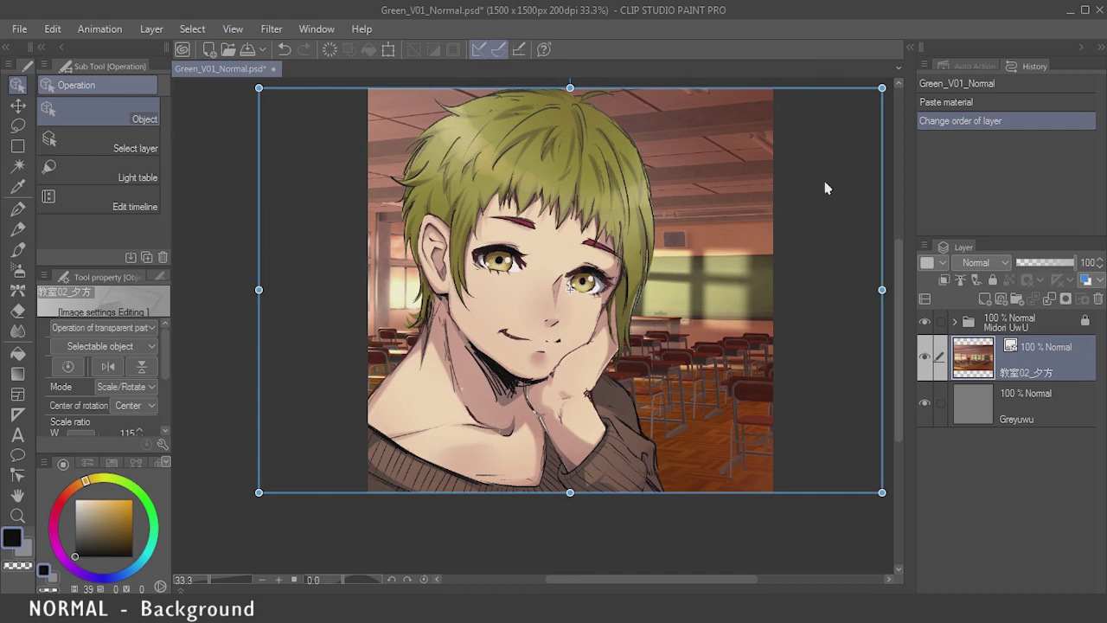
{"action": "left_click_drag", "start_coordinate": [902, 363], "coordinate": [904, 347]}
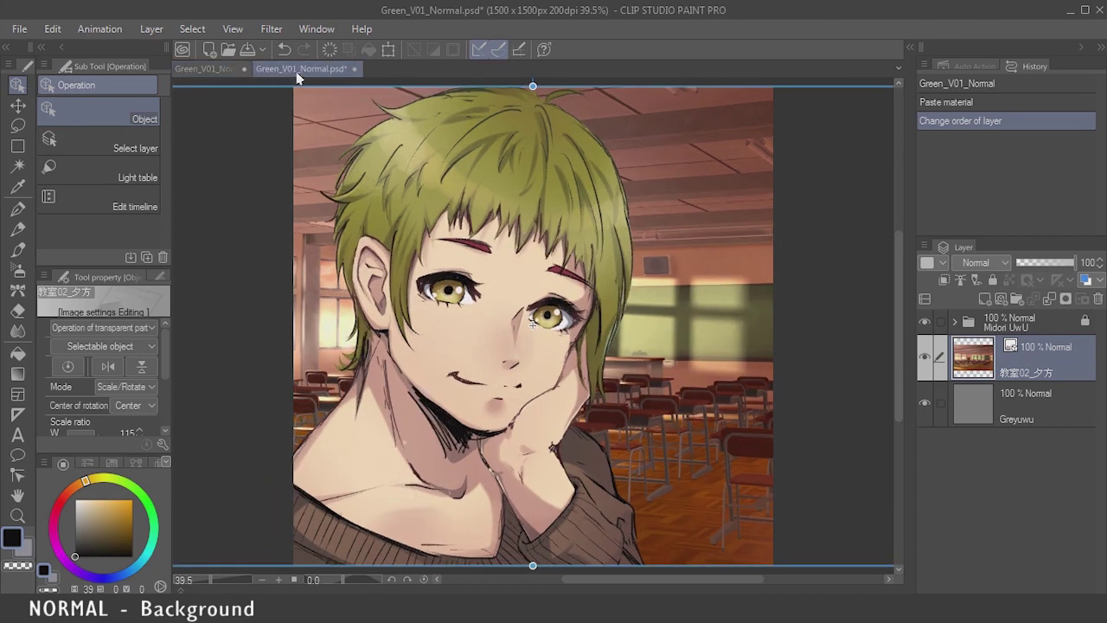
Float the Navigator into its own resized window
{"action": "left_click_drag", "start_coordinate": [296, 75], "coordinate": [864, 9]}
{"action": "left_click_drag", "start_coordinate": [743, 397], "coordinate": [844, 262]}
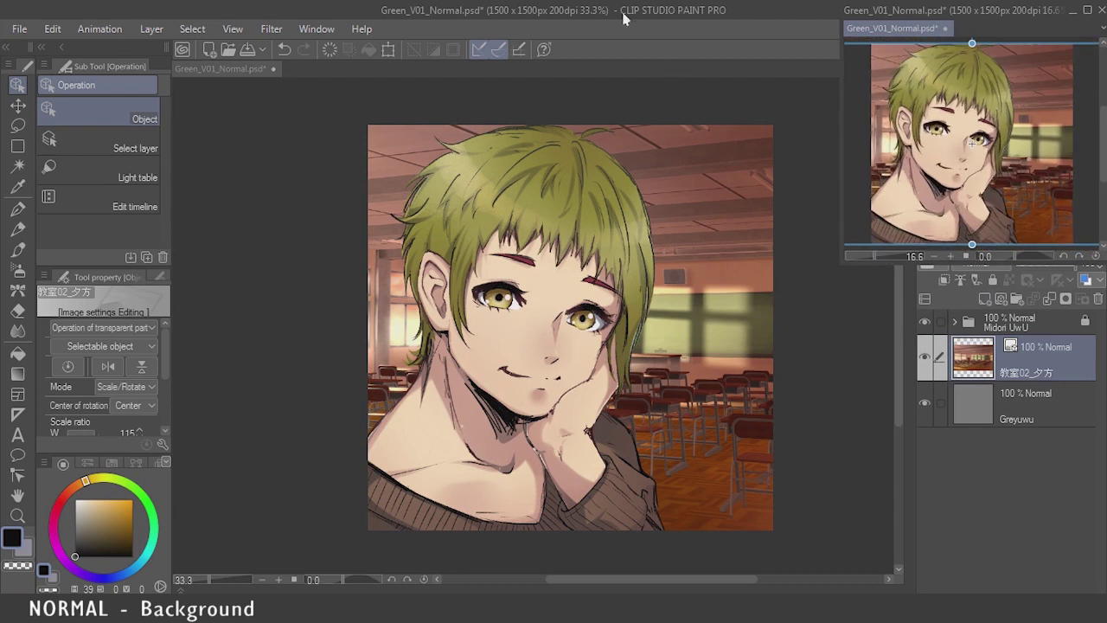
{"action": "left_click", "coordinate": [227, 69]}
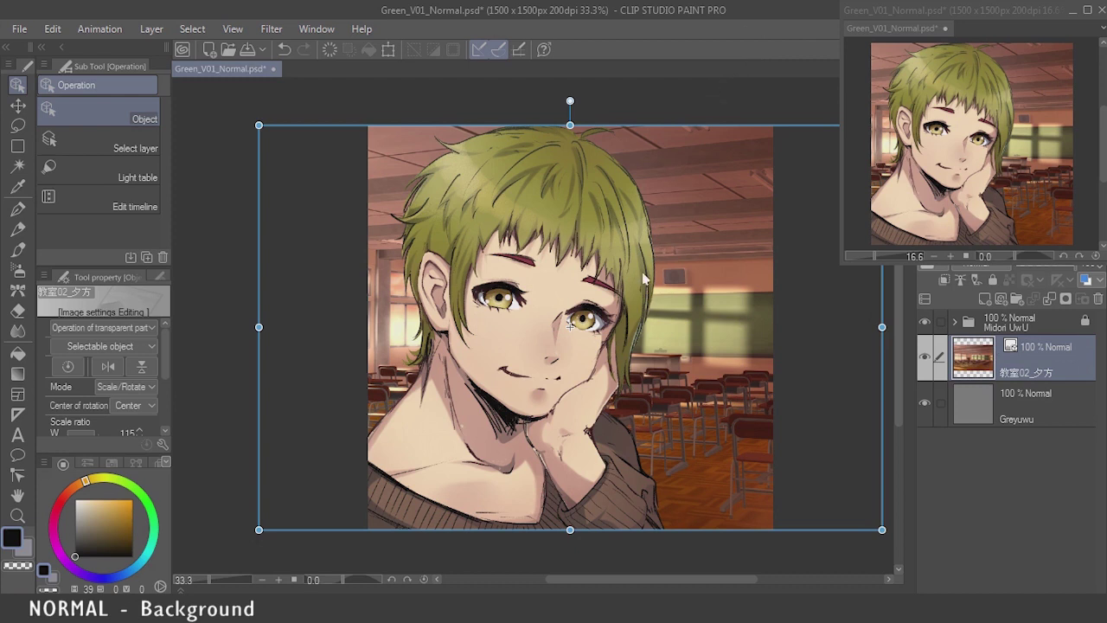
Scale 教室02_夕方 up until the clock and sunlit windows fill the frame, then dock the Navigator
{"action": "scroll", "coordinate": [671, 382], "scroll_direction": "down", "scroll_amount": 3}
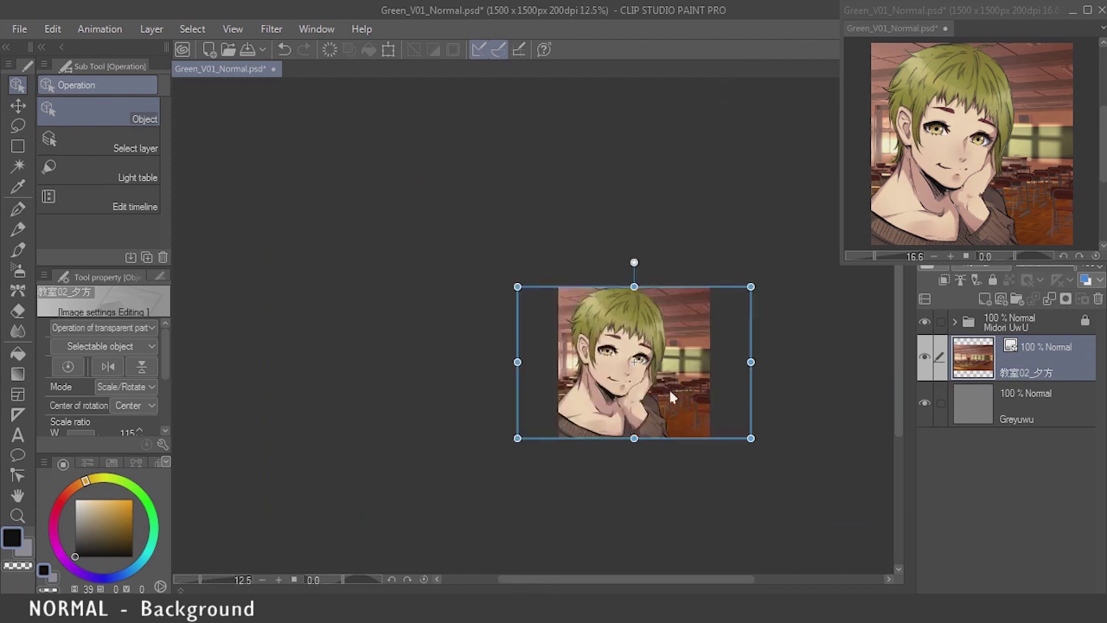
{"action": "left_click_drag", "start_coordinate": [518, 288], "coordinate": [692, 413]}
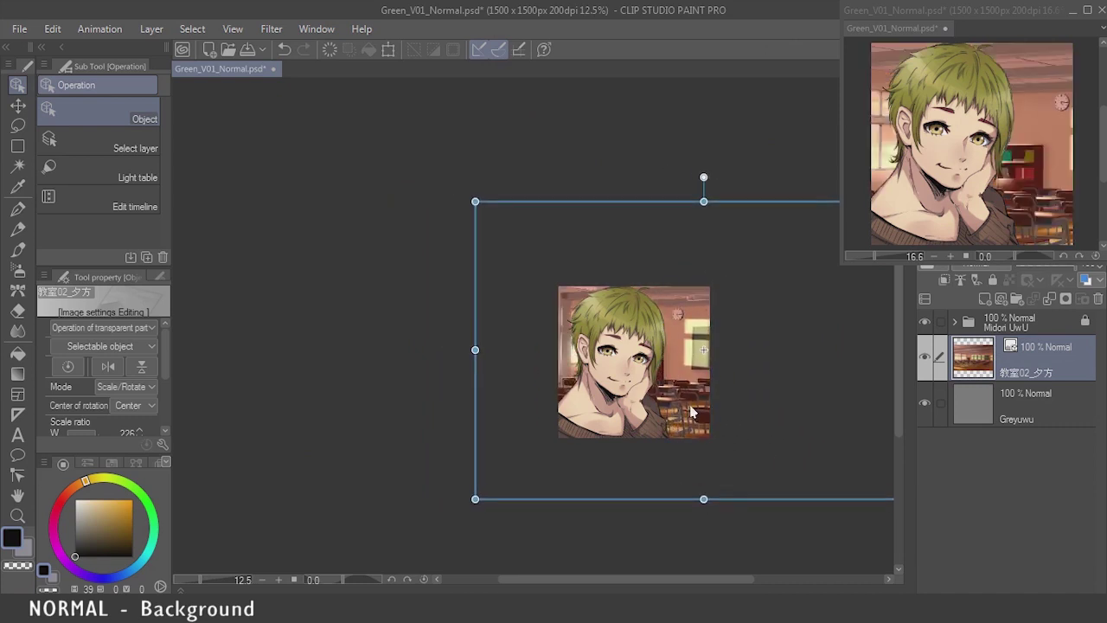
{"action": "left_click_drag", "start_coordinate": [477, 203], "coordinate": [299, 150]}
{"action": "left_click_drag", "start_coordinate": [615, 429], "coordinate": [723, 422]}
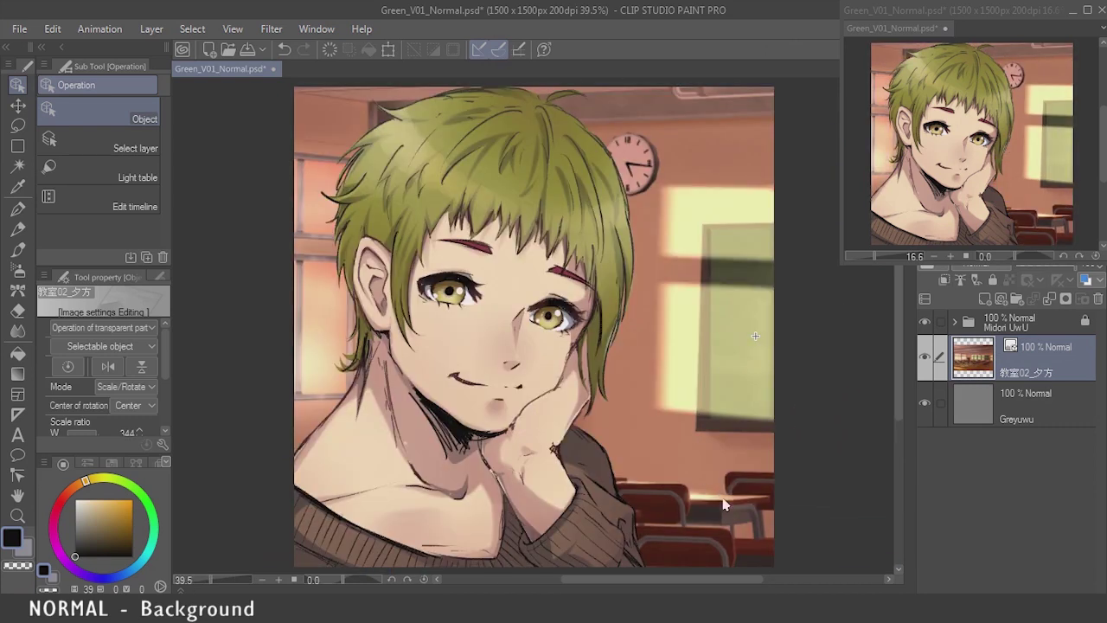
{"action": "scroll", "coordinate": [588, 402], "scroll_direction": "down", "scroll_amount": 2}
{"action": "left_click_drag", "start_coordinate": [556, 362], "coordinate": [524, 336]}
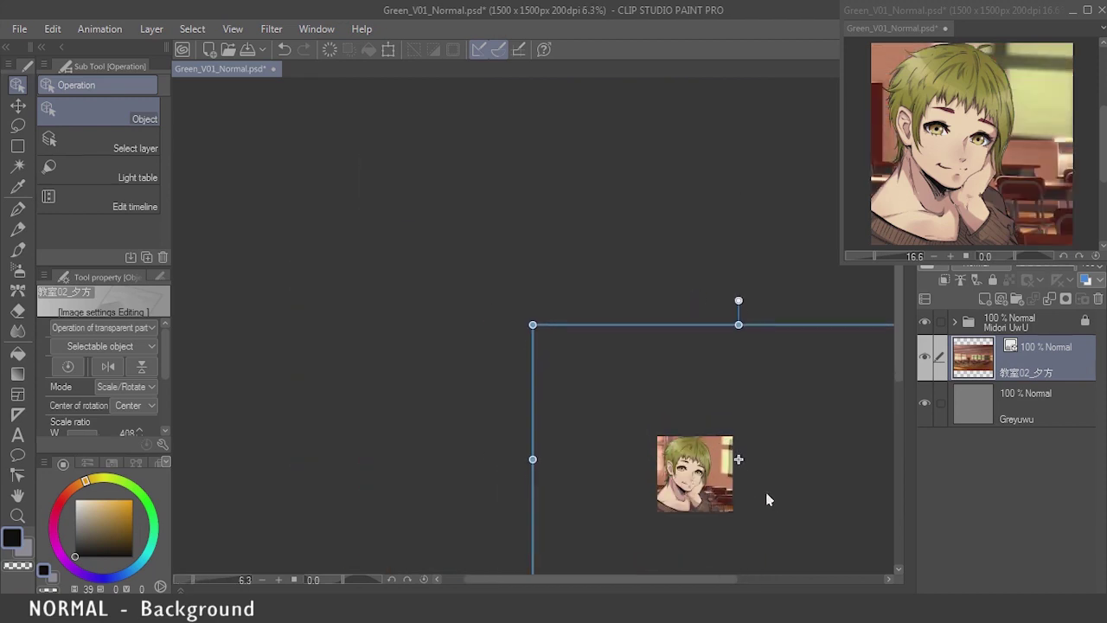
{"action": "key", "text": "ctrl+0"}
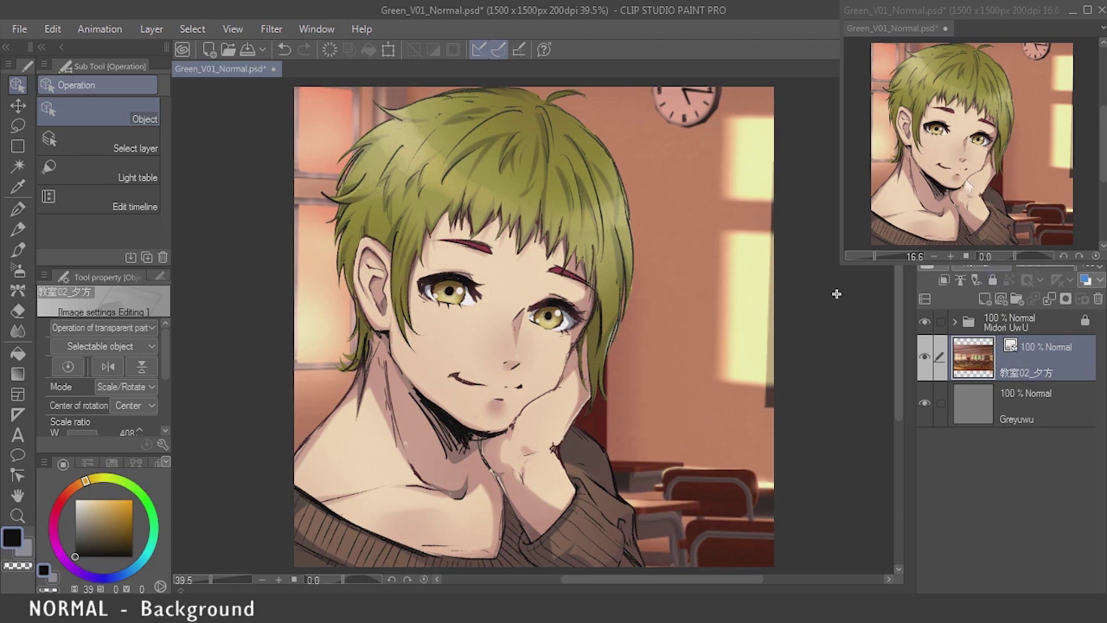
{"action": "mouse_move", "coordinate": [951, 9]}
{"action": "left_mouse_down"}
{"action": "mouse_move", "coordinate": [750, 96]}
{"action": "mouse_move", "coordinate": [961, 28]}
{"action": "left_mouse_up"}
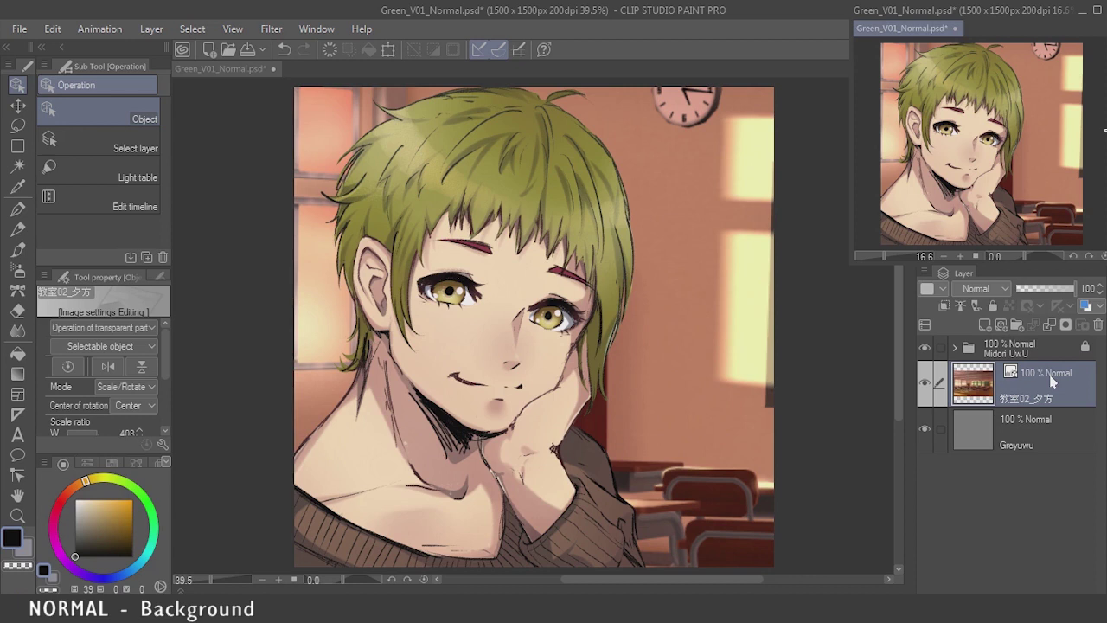
Duplicate the 教室02_夕方 layer and rasterize the resulting 教室02_夕方 Copy
{"action": "right_click", "coordinate": [1051, 380]}
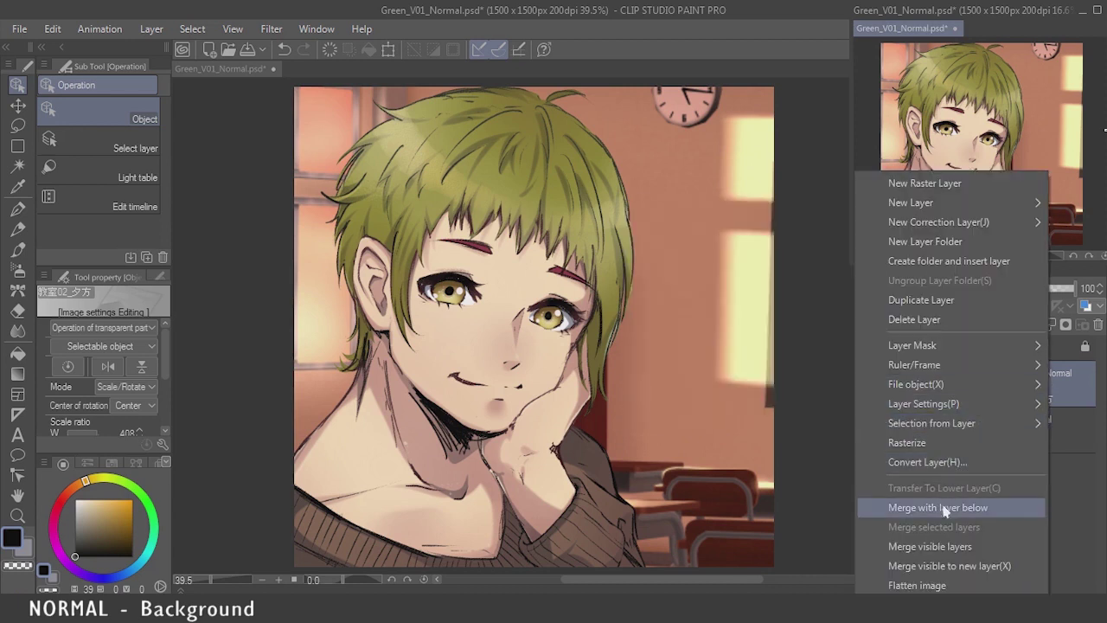
{"action": "left_click", "coordinate": [918, 300]}
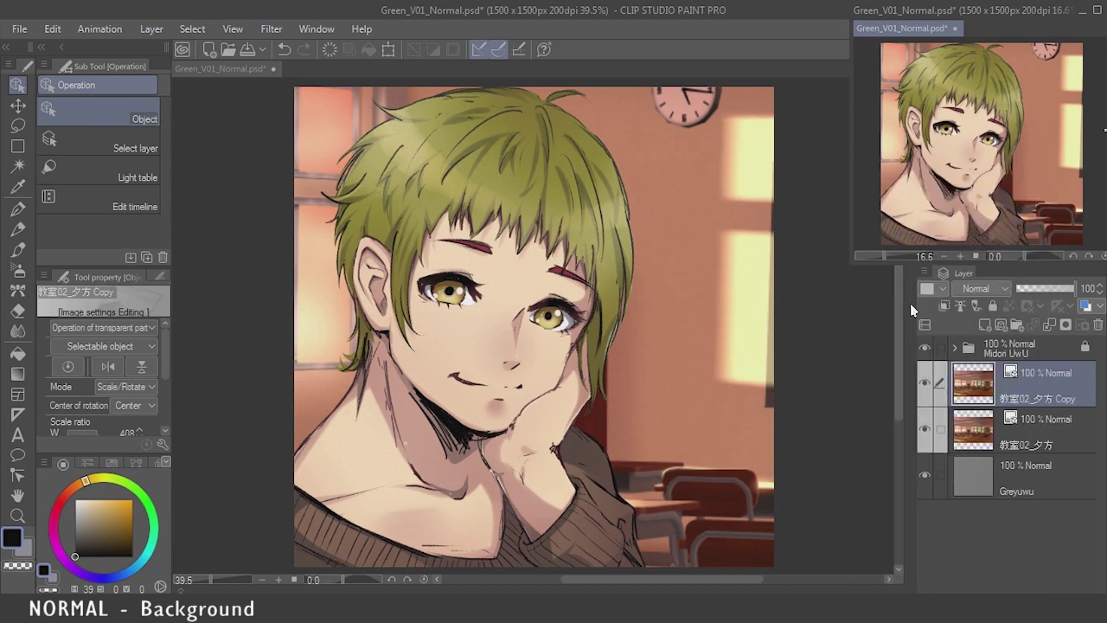
{"action": "right_click", "coordinate": [1053, 387]}
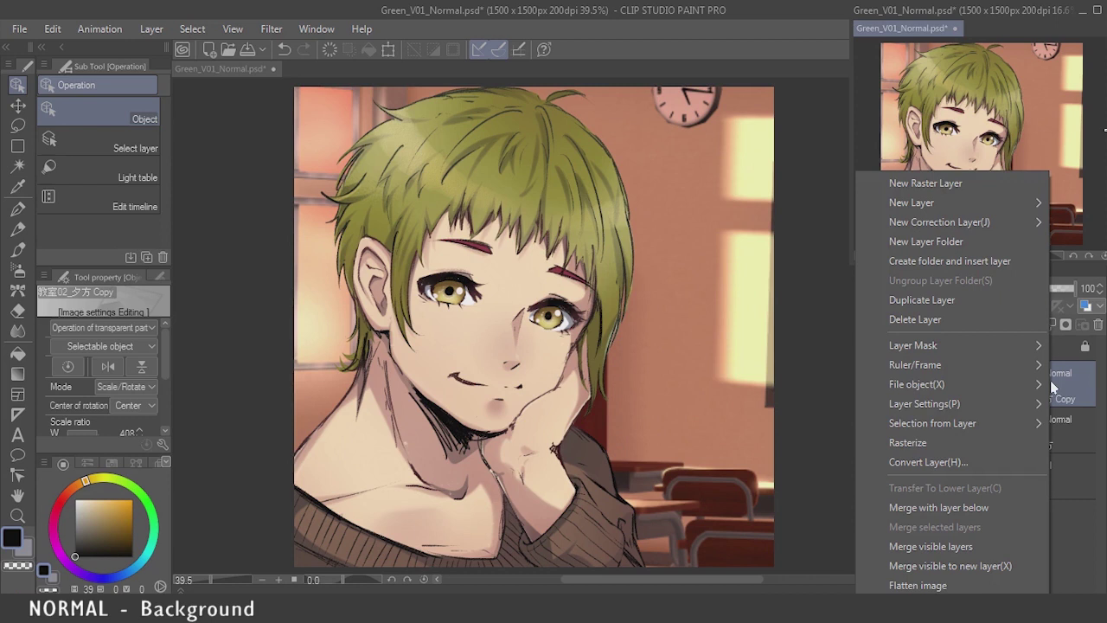
{"action": "left_click", "coordinate": [975, 445]}
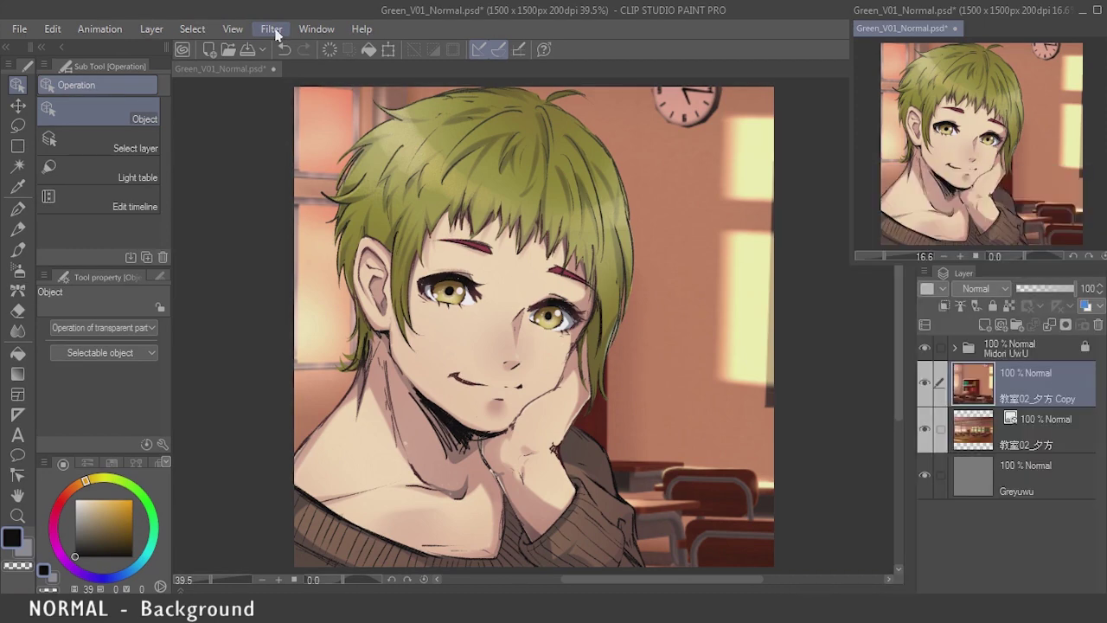
Apply a Gaussian blur of strength 17.01 to 教室02_夕方 Copy, toggling its visibility to compare
{"action": "left_click", "coordinate": [272, 29]}
{"action": "mouse_move", "coordinate": [289, 50]}
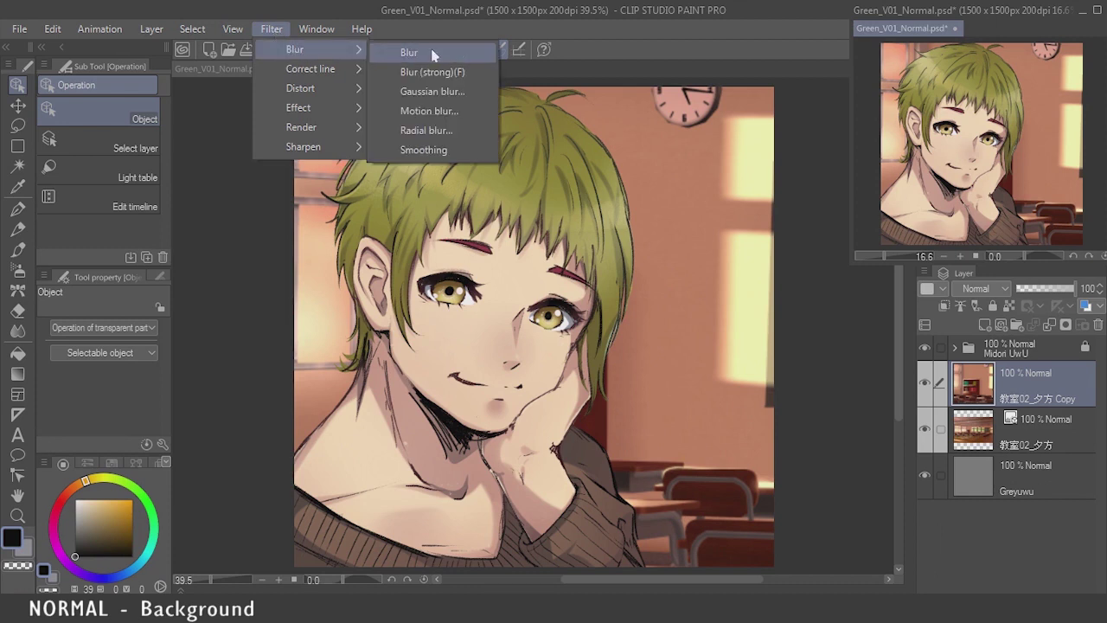
{"action": "left_click", "coordinate": [458, 94]}
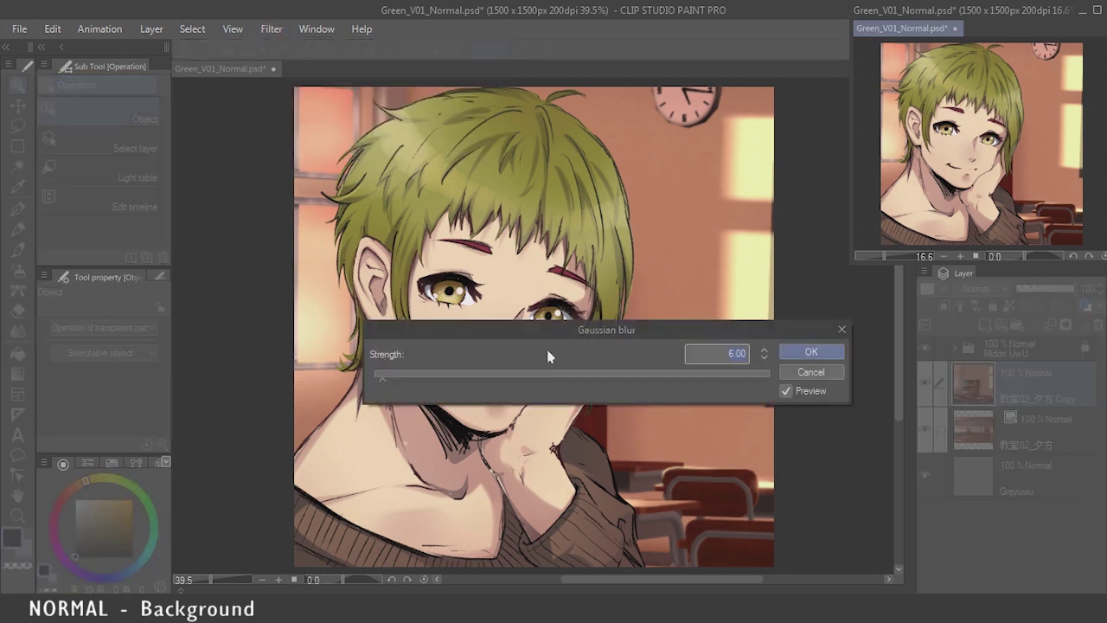
{"action": "left_click", "coordinate": [408, 383]}
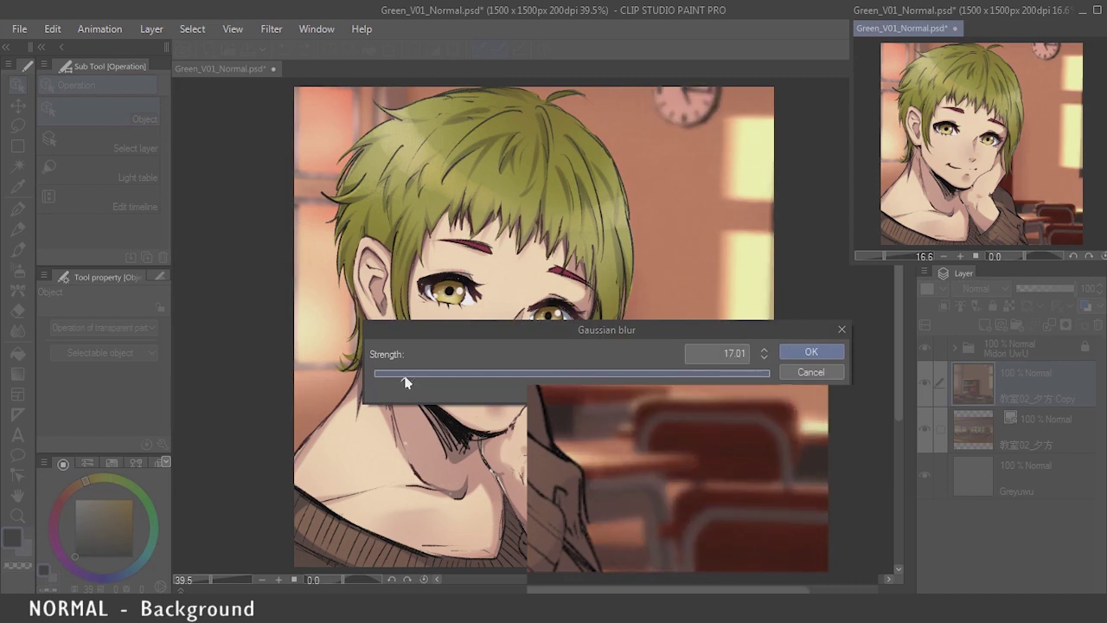
{"action": "left_click", "coordinate": [811, 351]}
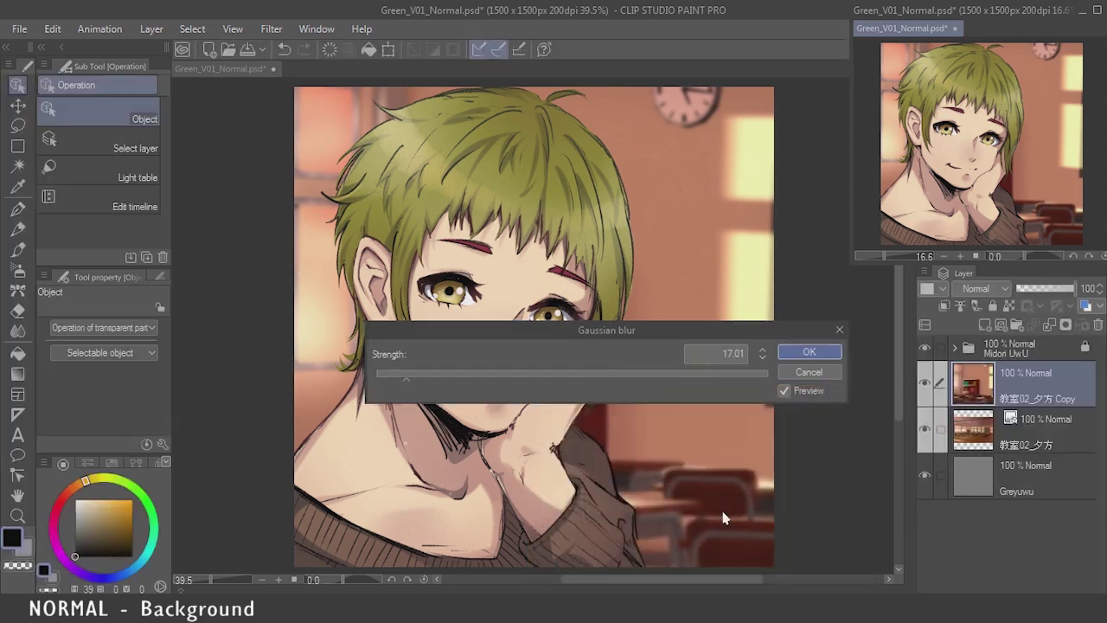
{"action": "left_click", "coordinate": [925, 386]}
{"action": "left_click", "coordinate": [924, 387]}
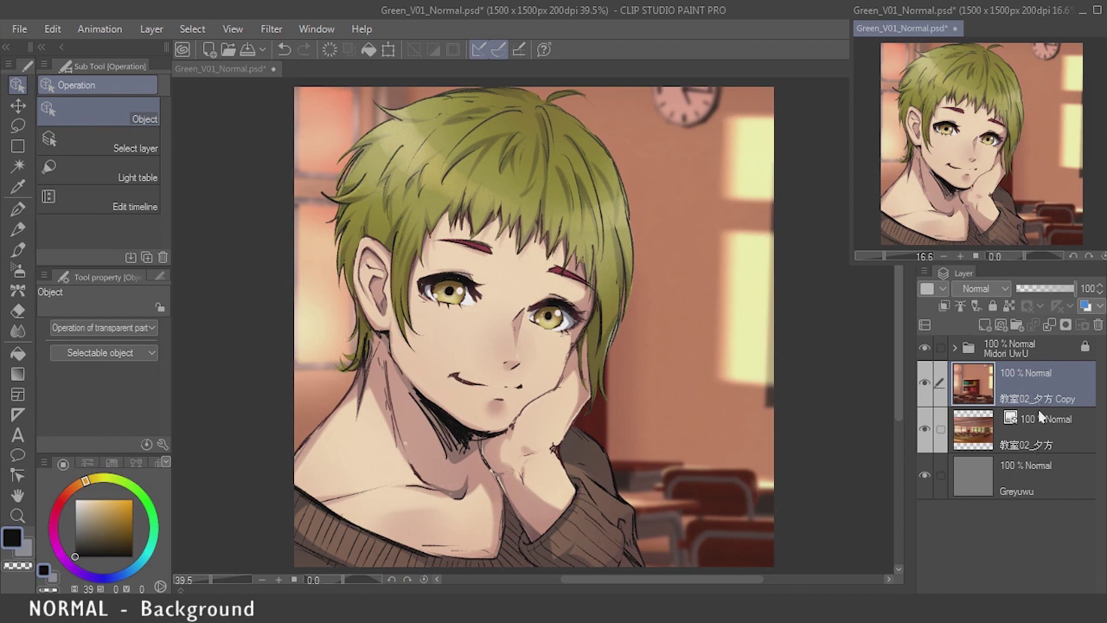
Add a Tone Curve 1 correction layer and move it up the layer stack
{"action": "left_click", "coordinate": [152, 29]}
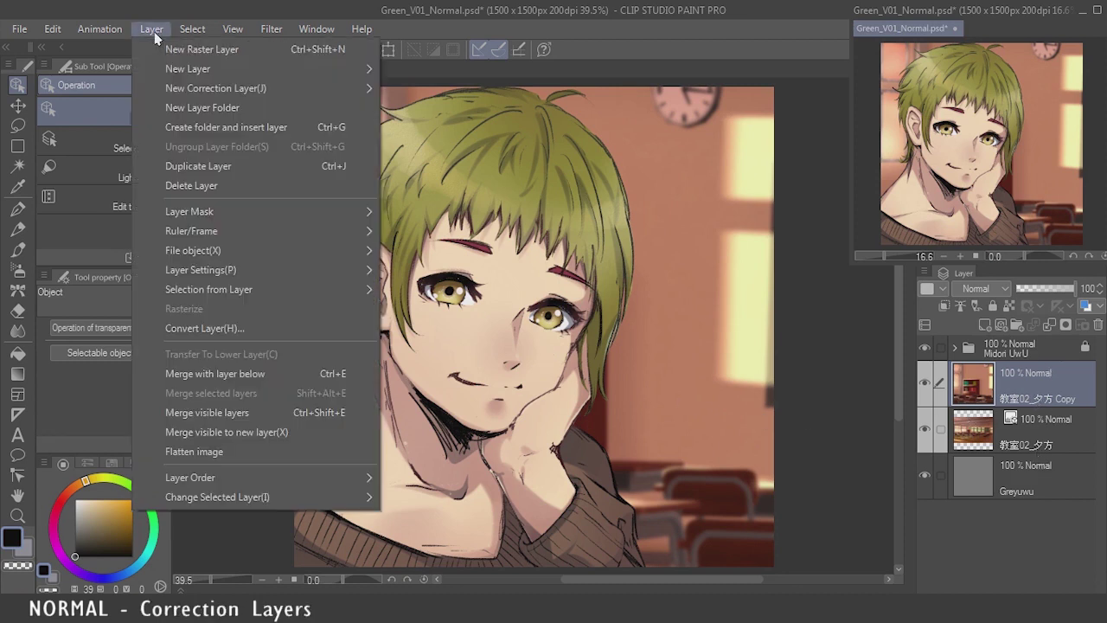
{"action": "mouse_move", "coordinate": [362, 100]}
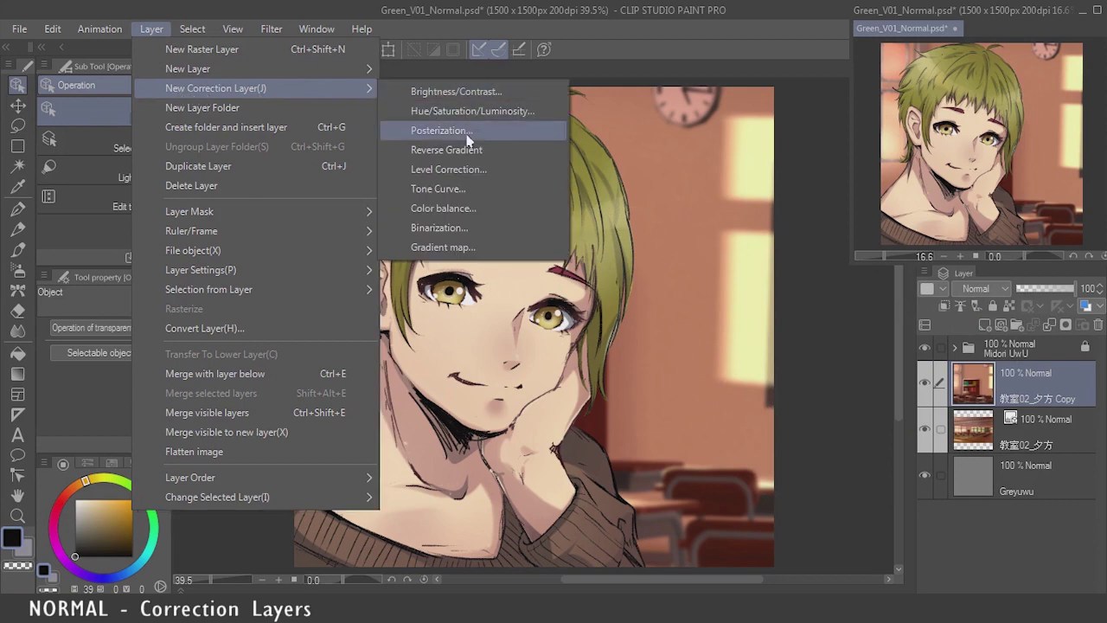
{"action": "left_click", "coordinate": [470, 190]}
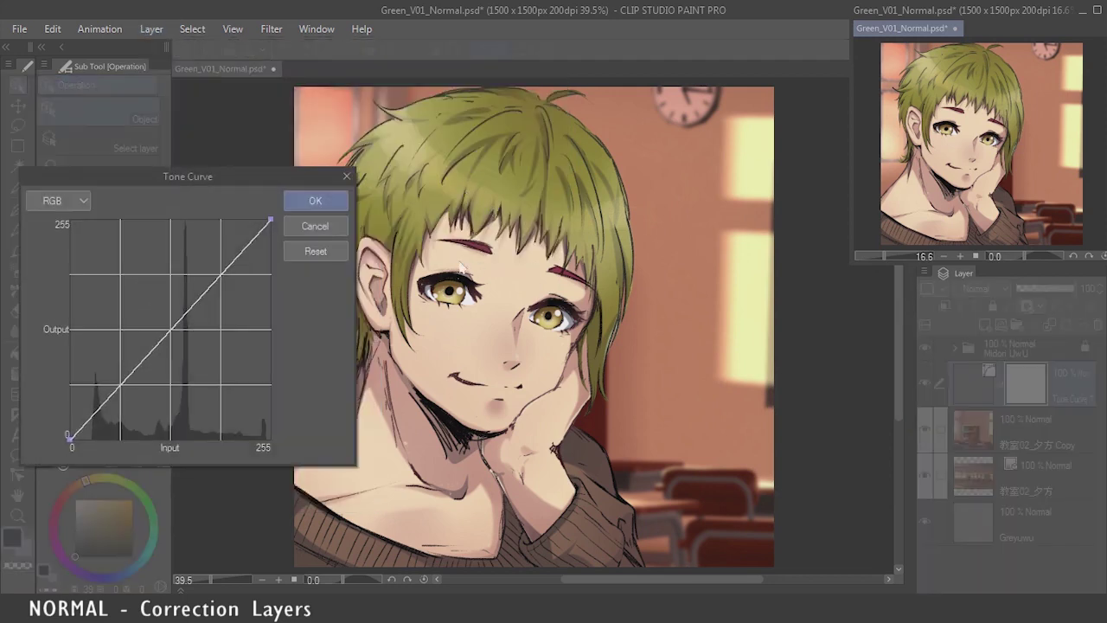
{"action": "left_click", "coordinate": [312, 204]}
{"action": "left_click_drag", "start_coordinate": [985, 407], "coordinate": [988, 343]}
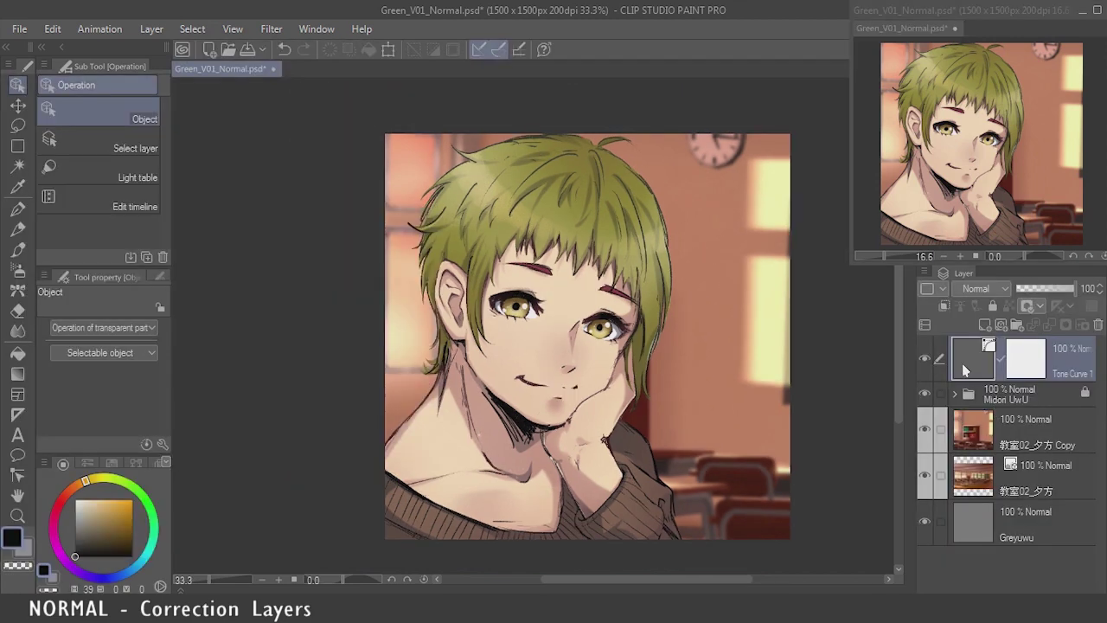
Shape Tone Curve 1's RGB curve into an S-curve for brighter, higher-contrast tones
{"action": "double_click", "coordinate": [964, 370]}
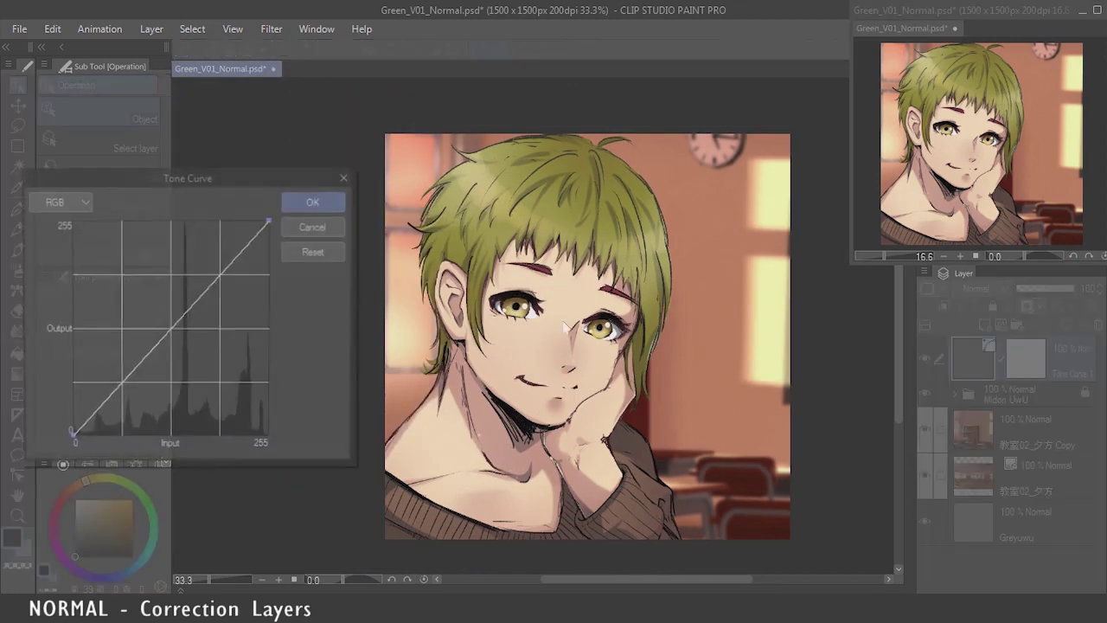
{"action": "left_click_drag", "start_coordinate": [217, 279], "coordinate": [210, 273]}
{"action": "left_click_drag", "start_coordinate": [135, 356], "coordinate": [141, 389]}
{"action": "mouse_move", "coordinate": [172, 327]}
{"action": "left_mouse_down"}
{"action": "mouse_move", "coordinate": [178, 346]}
{"action": "mouse_move", "coordinate": [171, 337]}
{"action": "left_mouse_up"}
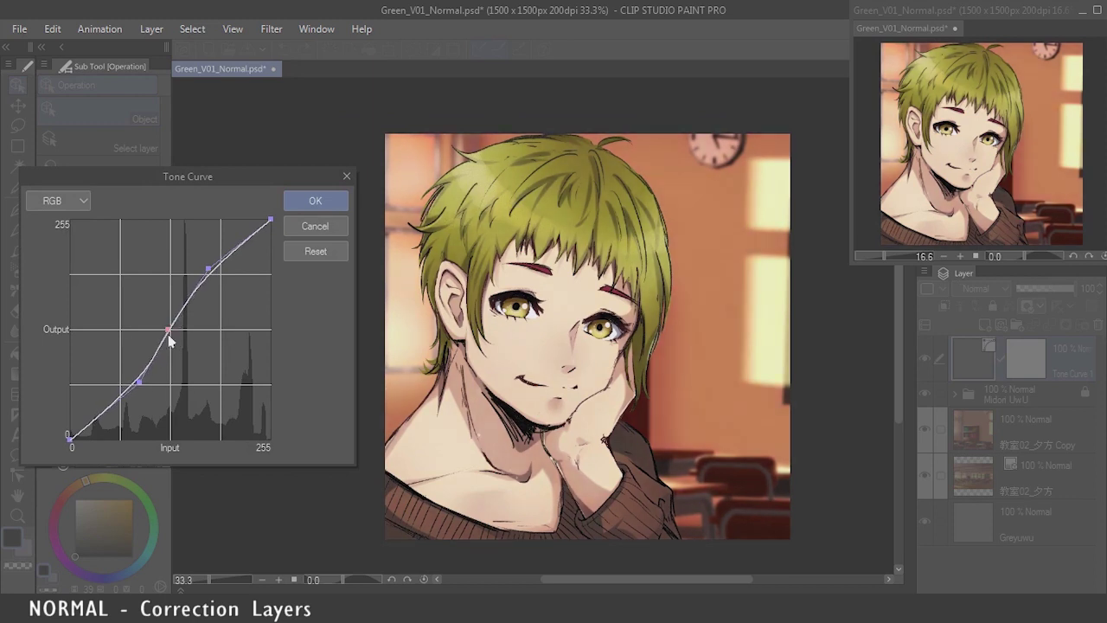
{"action": "left_click_drag", "start_coordinate": [70, 437], "coordinate": [69, 432]}
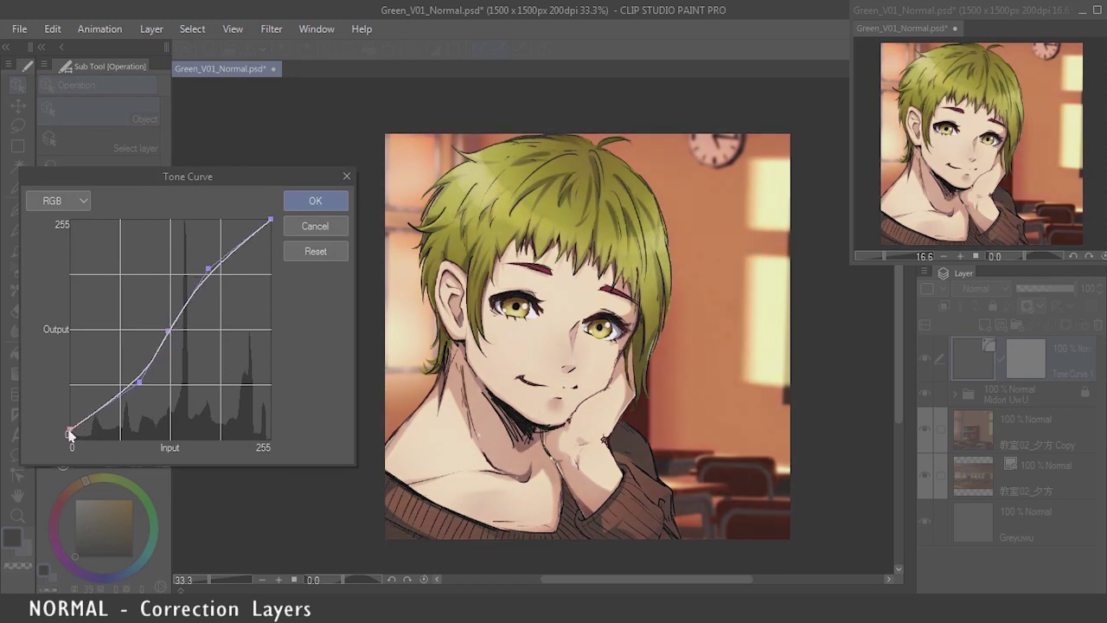
{"action": "left_click", "coordinate": [231, 251]}
{"action": "left_click_drag", "start_coordinate": [139, 381], "coordinate": [137, 390]}
{"action": "left_click", "coordinate": [69, 200]}
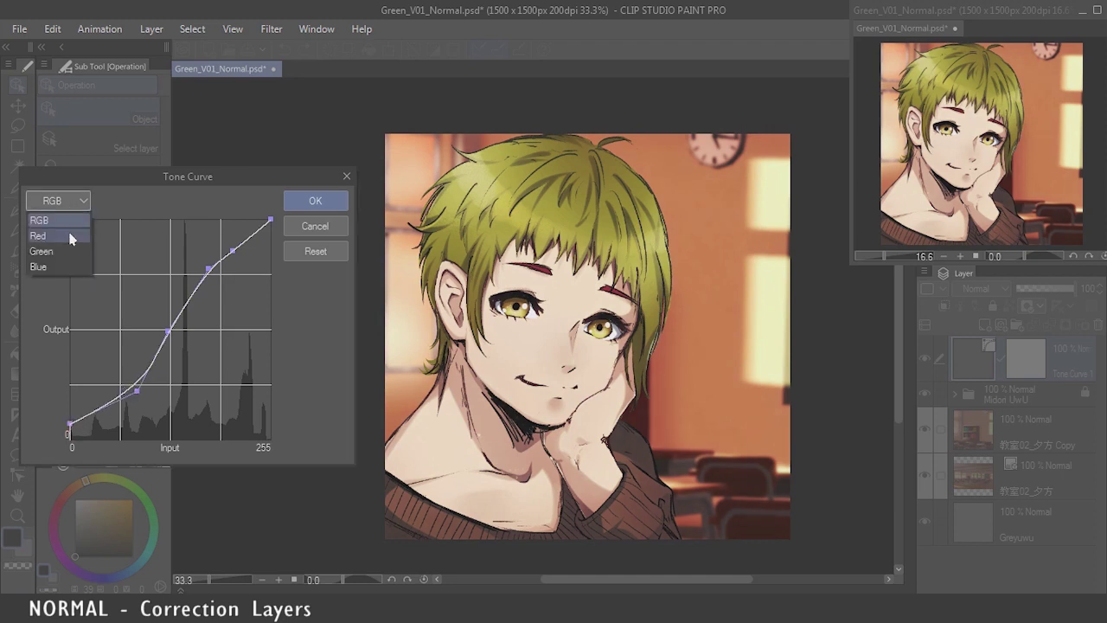
{"action": "left_click", "coordinate": [217, 212]}
{"action": "left_click", "coordinate": [316, 202]}
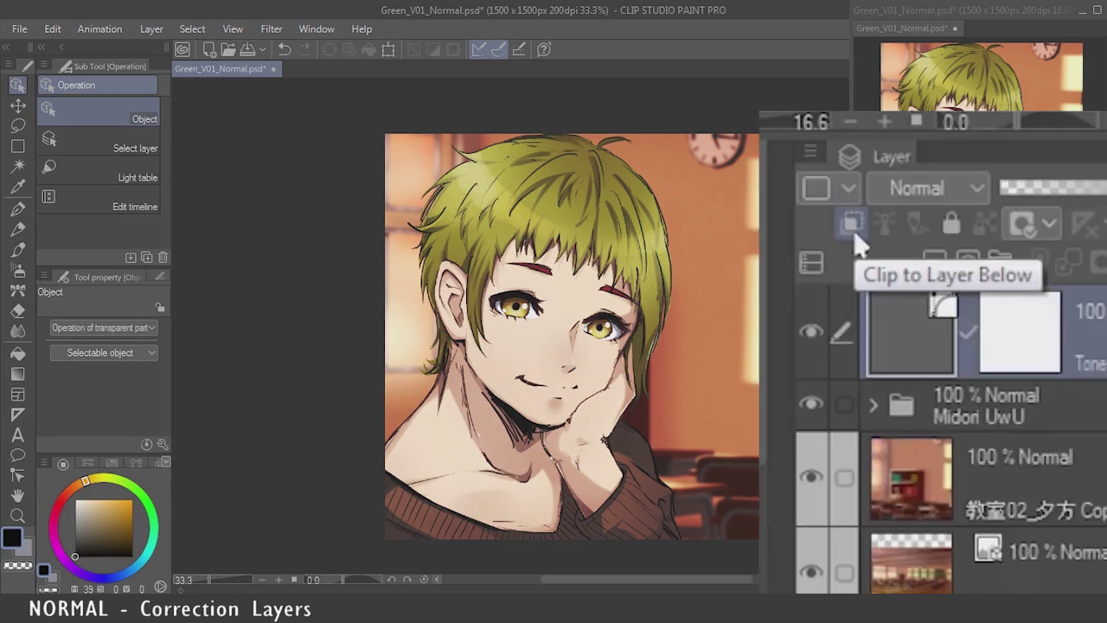
{"action": "left_click", "coordinate": [854, 230]}
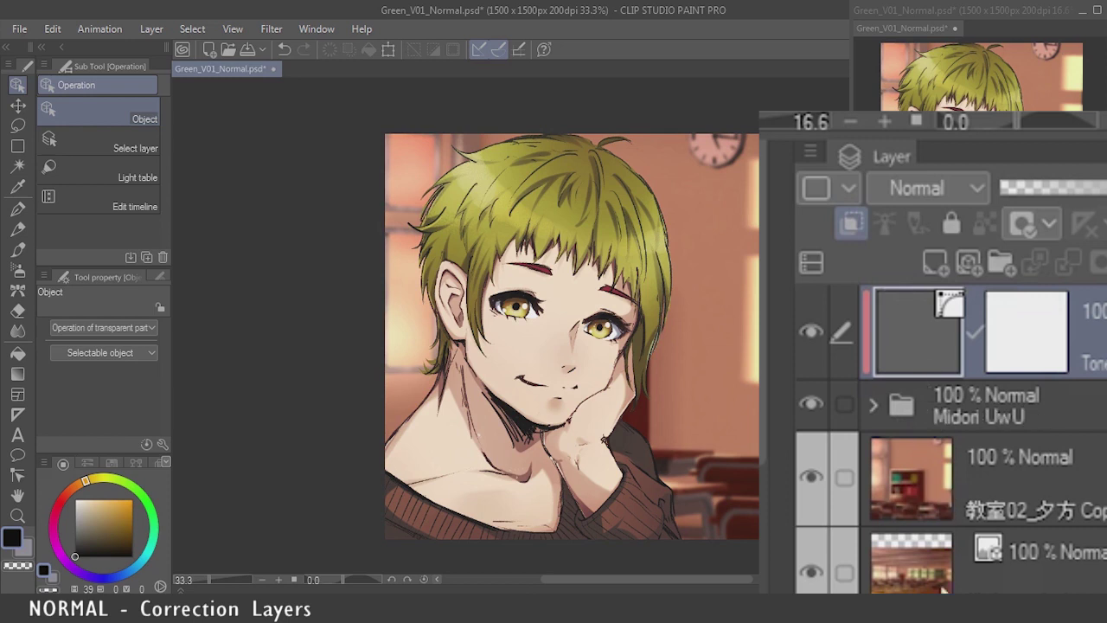
{"action": "left_click", "coordinate": [853, 232]}
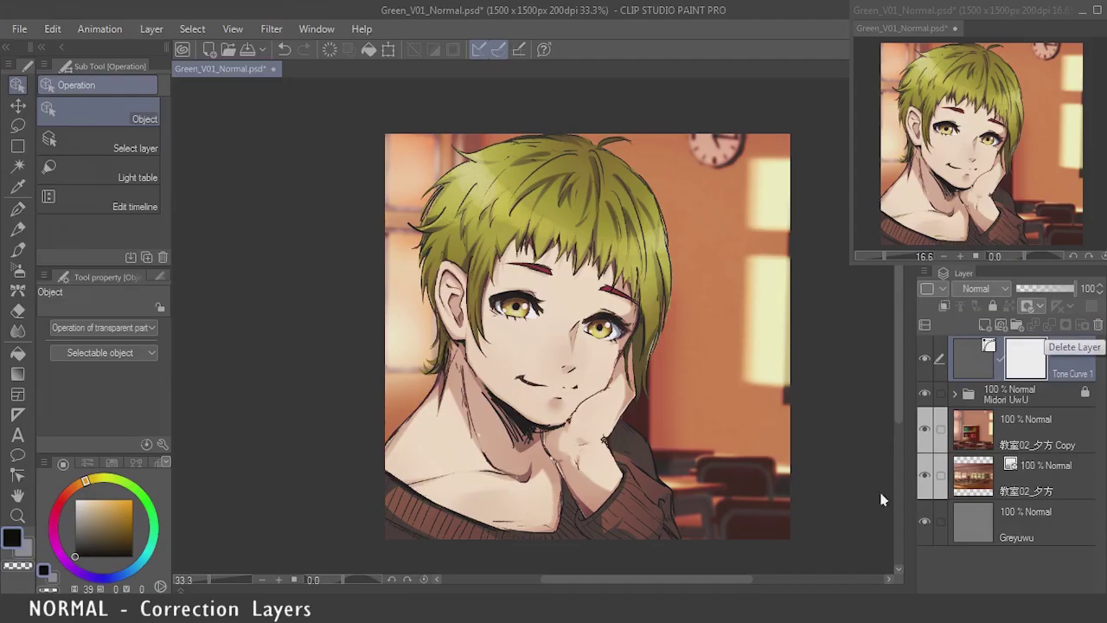
{"action": "left_click", "coordinate": [17, 124]}
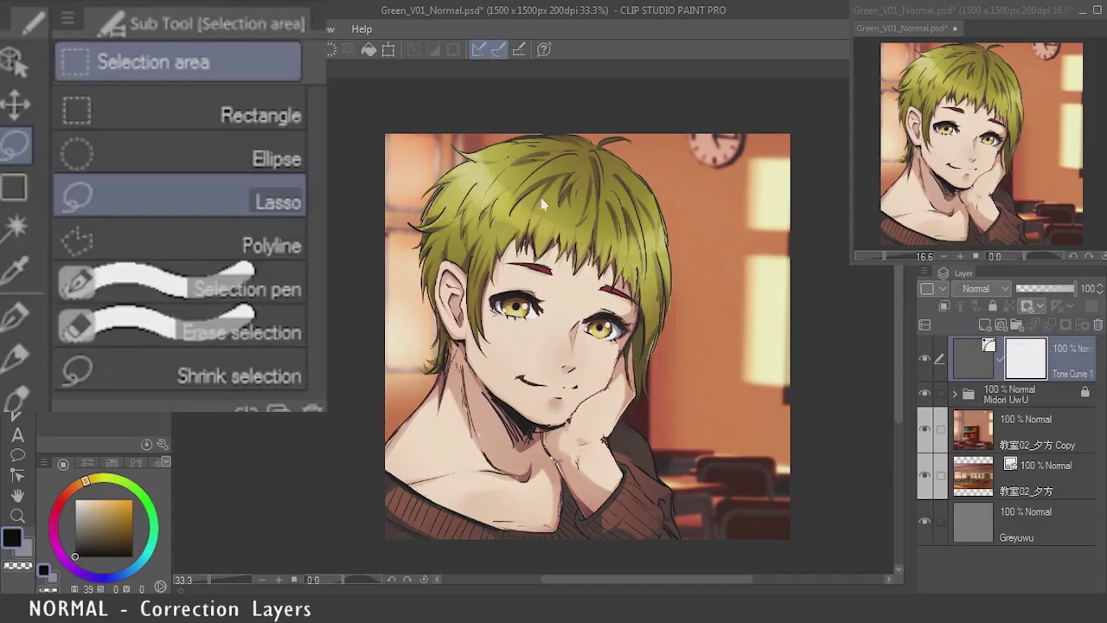
Lasso the head and shoulders and add a Level Correction layer with a lowered output white point
{"action": "mouse_move", "coordinate": [372, 536]}
{"action": "left_mouse_down"}
{"action": "mouse_move", "coordinate": [449, 429]}
{"action": "mouse_move", "coordinate": [469, 366]}
{"action": "mouse_move", "coordinate": [462, 224]}
{"action": "mouse_move", "coordinate": [530, 175]}
{"action": "mouse_move", "coordinate": [709, 244]}
{"action": "mouse_move", "coordinate": [774, 519]}
{"action": "left_mouse_up"}
{"action": "scroll", "coordinate": [774, 519], "scroll_direction": "down", "scroll_amount": 1}
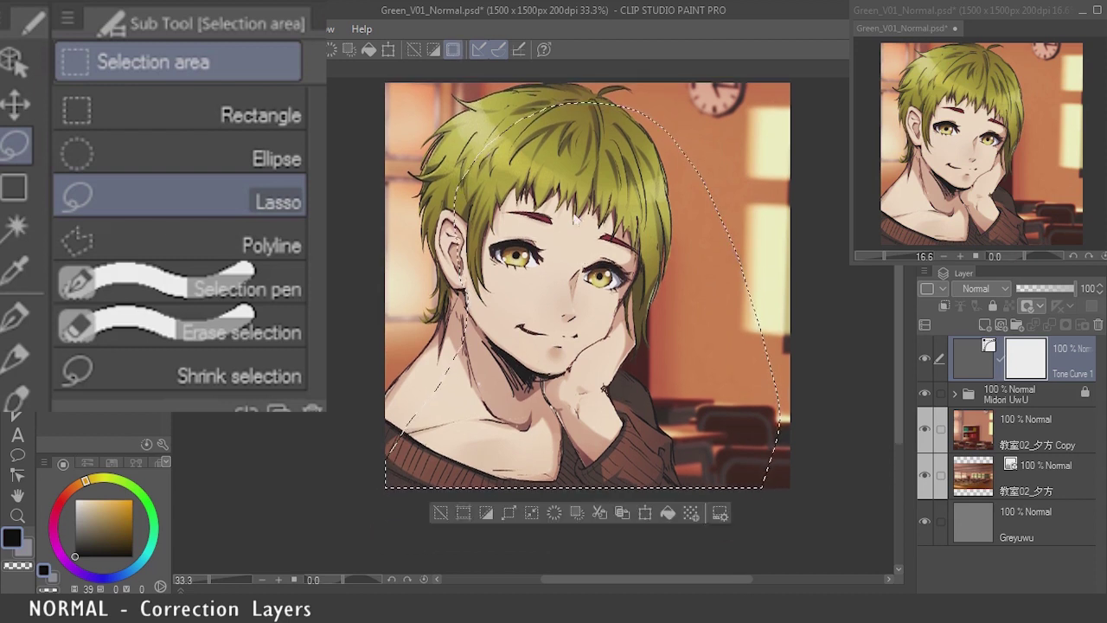
{"action": "left_click", "coordinate": [154, 31]}
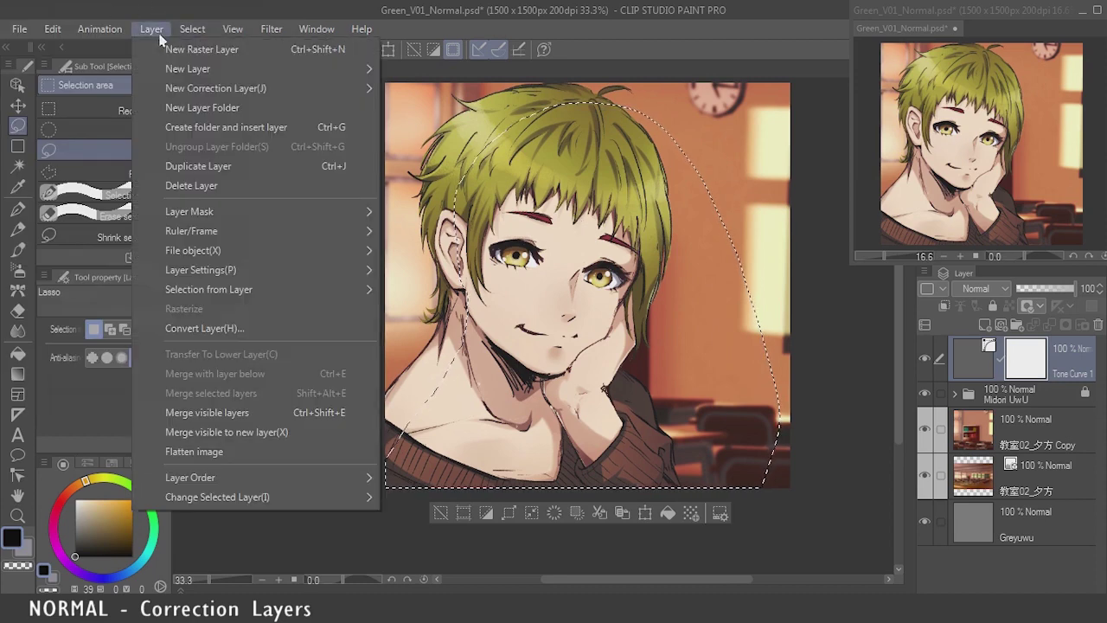
{"action": "mouse_move", "coordinate": [207, 88]}
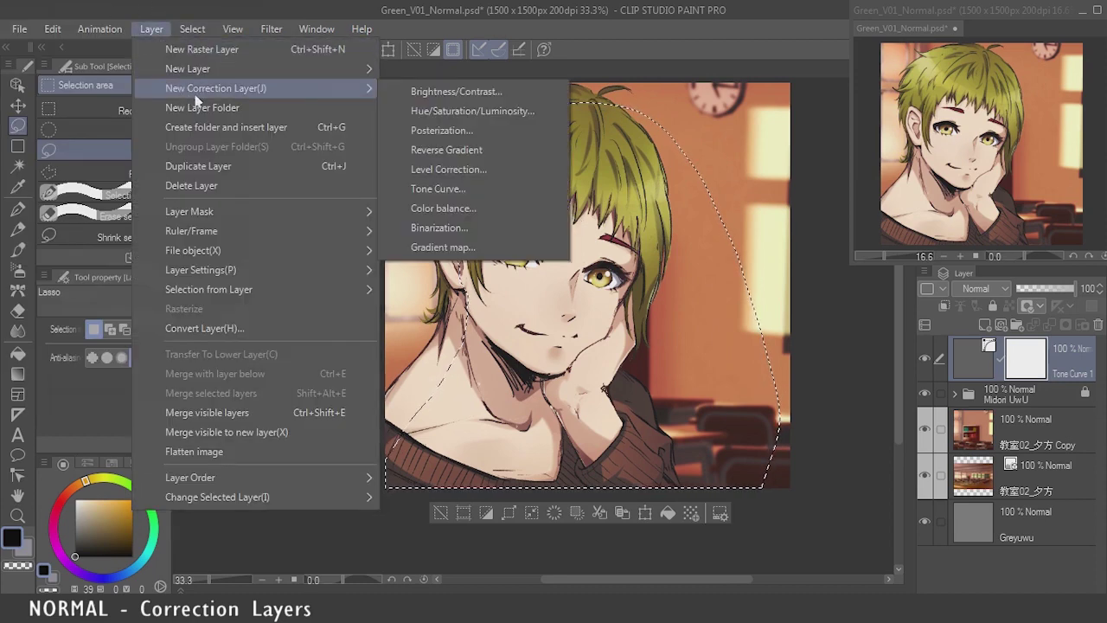
{"action": "left_click", "coordinate": [443, 173]}
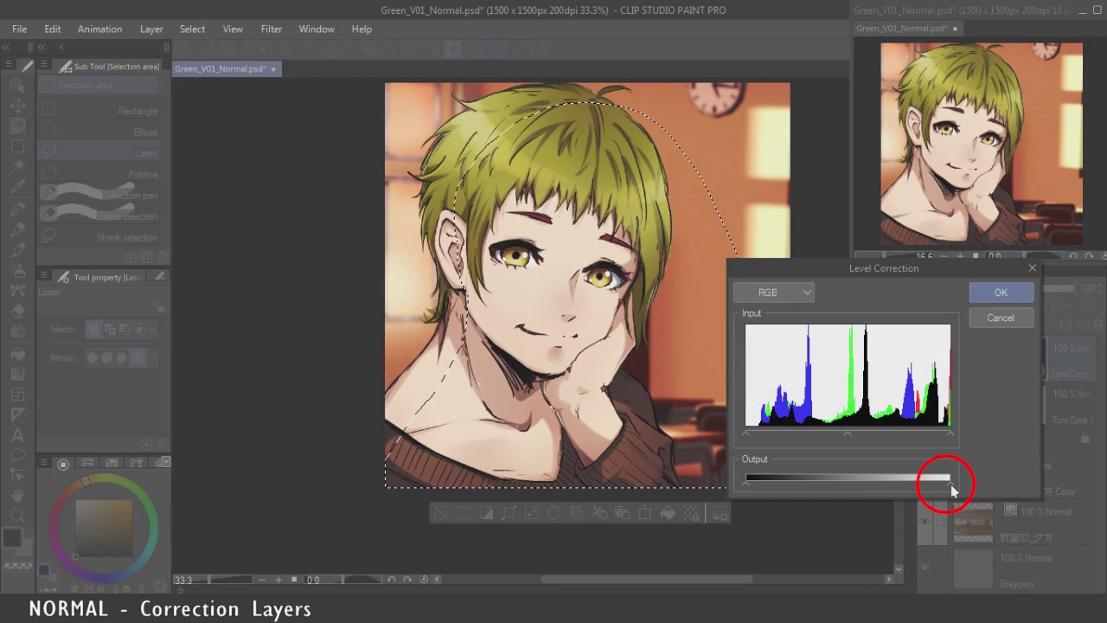
{"action": "left_click_drag", "start_coordinate": [951, 489], "coordinate": [890, 488]}
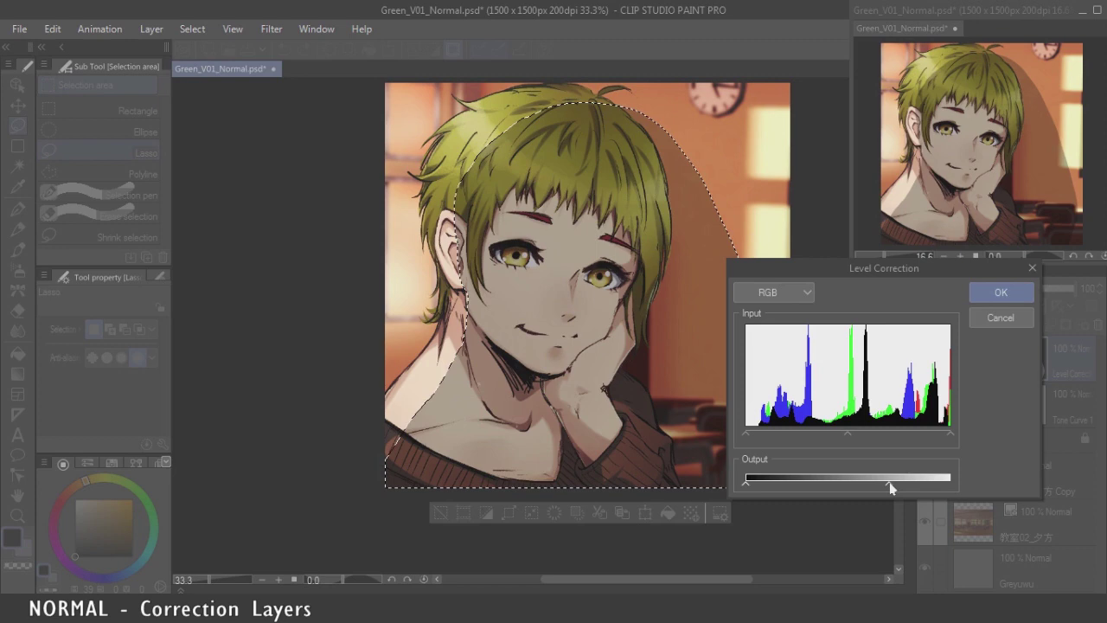
{"action": "left_click", "coordinate": [1001, 292]}
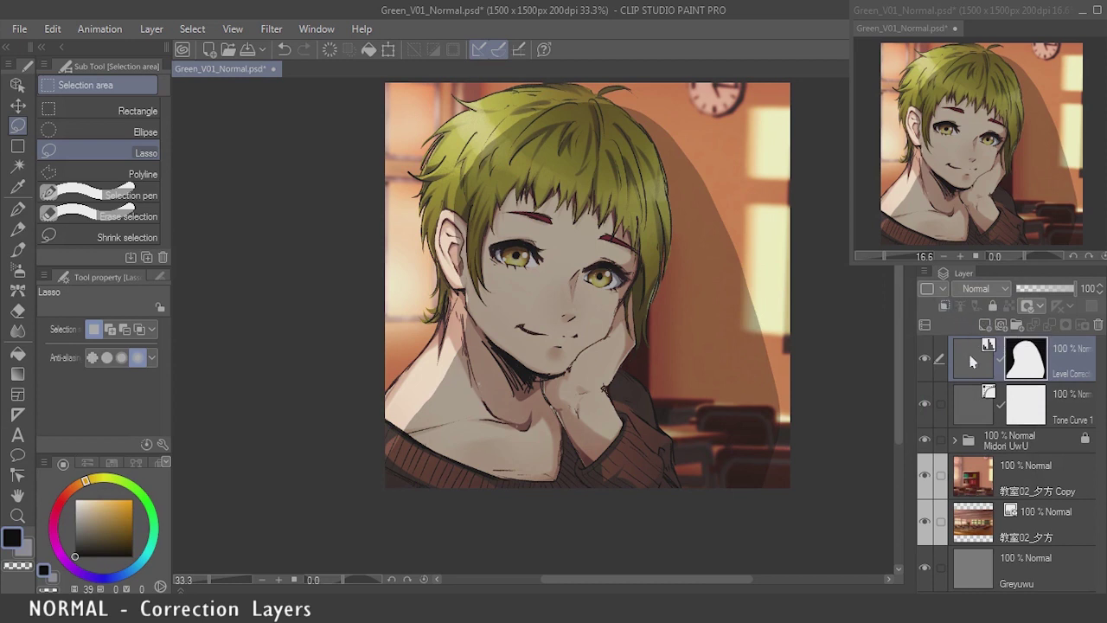
Move Level Correction under Tone Curve 1 and clip it to the Midori UwU folder
{"action": "left_click_drag", "start_coordinate": [972, 363], "coordinate": [972, 416]}
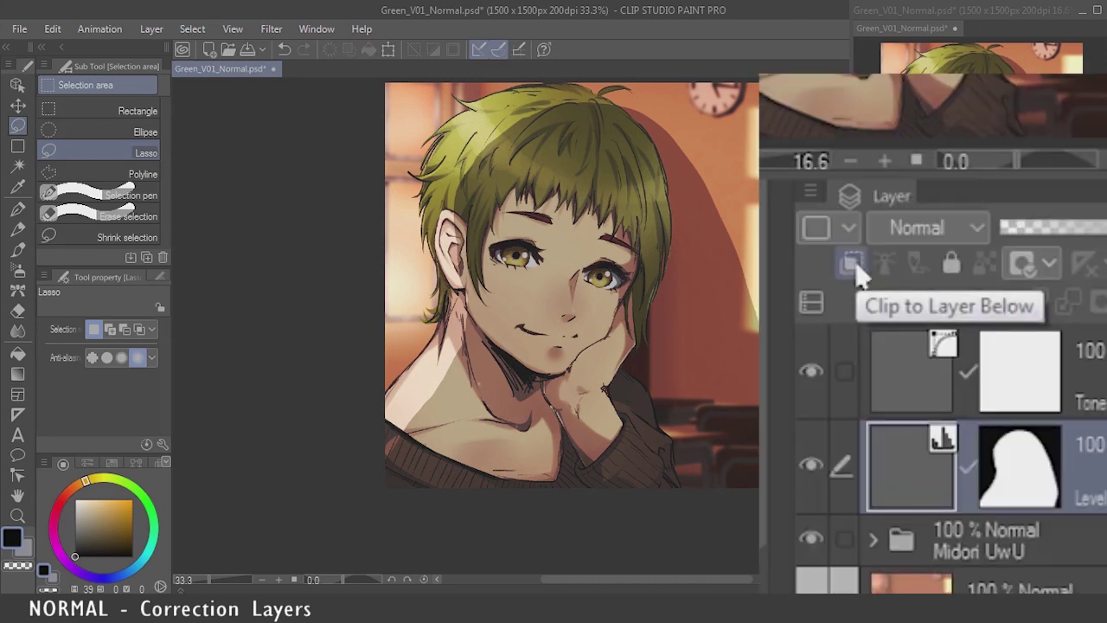
{"action": "left_click", "coordinate": [944, 305]}
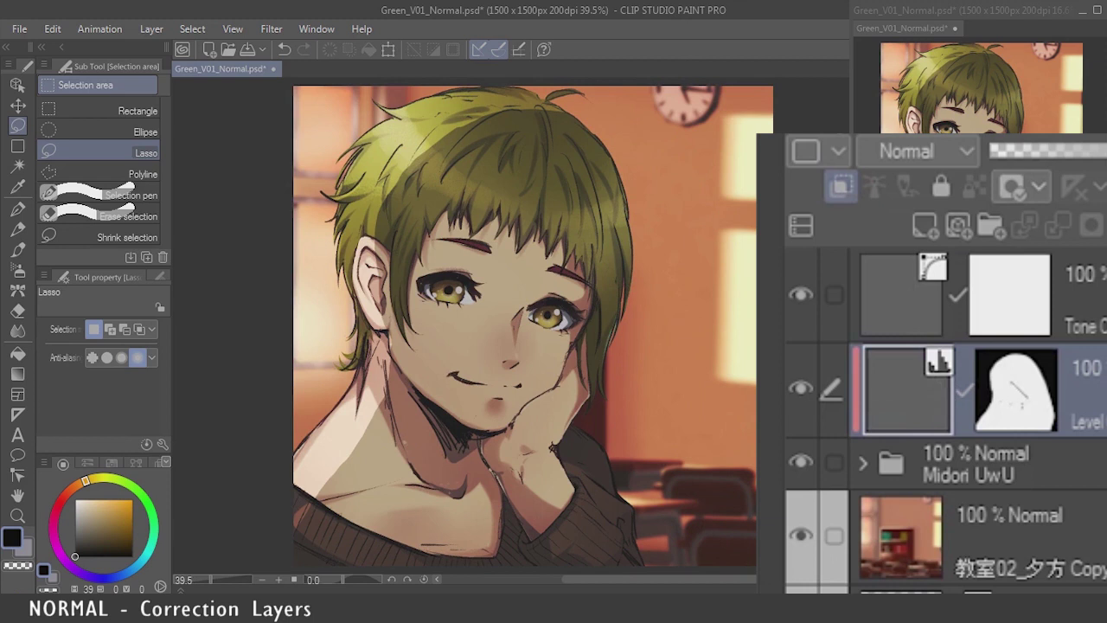
Set up the Airbrush (Hard) with white colour at brush size 50
{"action": "key", "text": "b"}
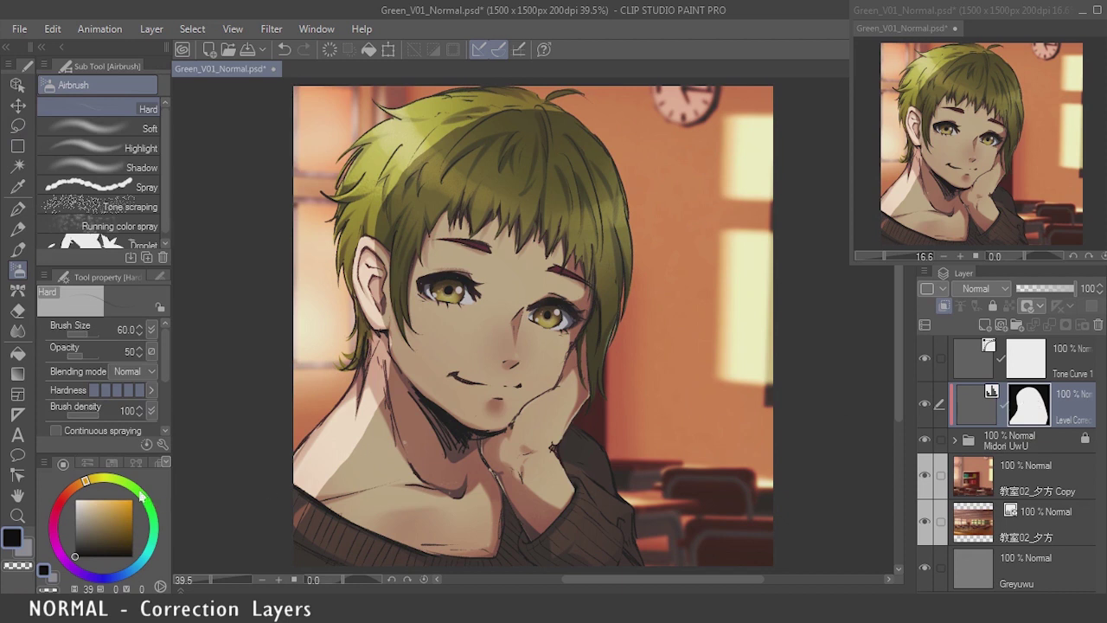
{"action": "left_click", "coordinate": [76, 500]}
{"action": "key", "text": "bracketleft"}
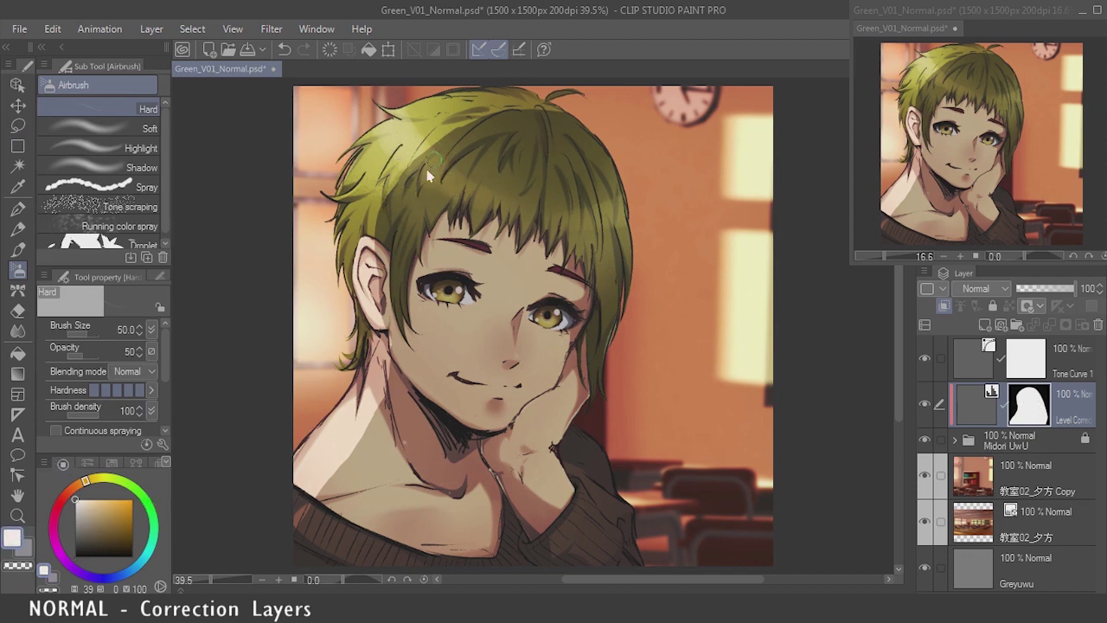
{"action": "key", "text": "bracketleft"}
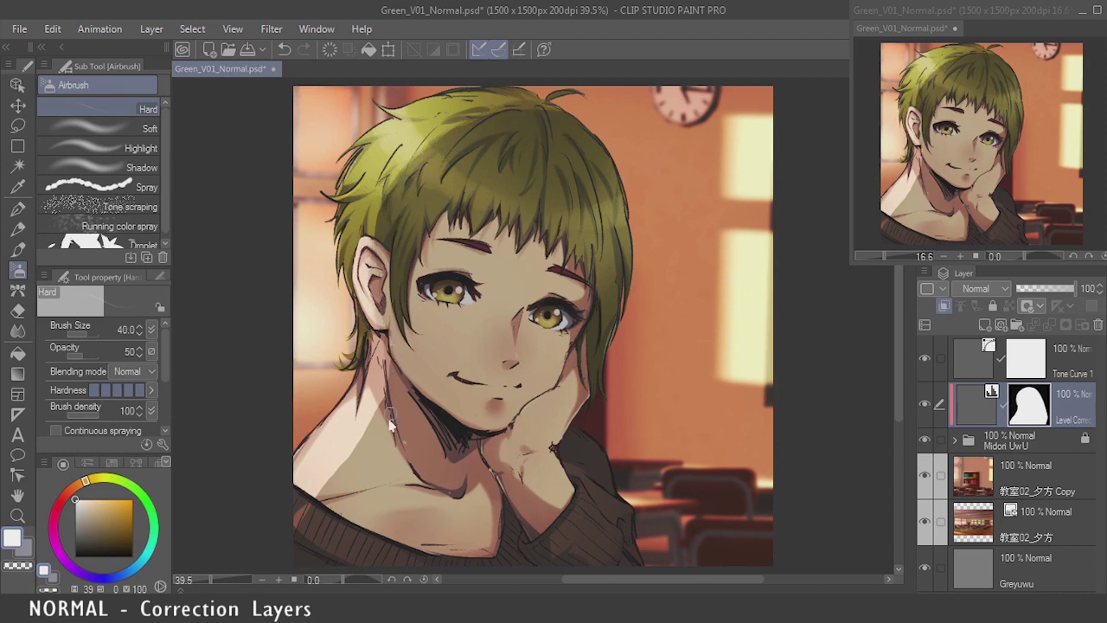
{"action": "key", "text": "bracketleft"}
{"action": "key", "text": "bracketleft"}
{"action": "key", "text": "bracketright"}
{"action": "key", "text": "bracketright"}
{"action": "key", "text": "bracketright"}
Paint white into the mask along the neck, undo the ear stroke, and reopen Level Correction
{"action": "left_click_drag", "start_coordinate": [372, 428], "coordinate": [373, 377]}
{"action": "left_click_drag", "start_coordinate": [372, 325], "coordinate": [369, 282]}
{"action": "key", "text": "ctrl+z"}
{"action": "key", "text": "bracketright"}
{"action": "key", "text": "bracketright"}
{"action": "key", "text": "bracketright"}
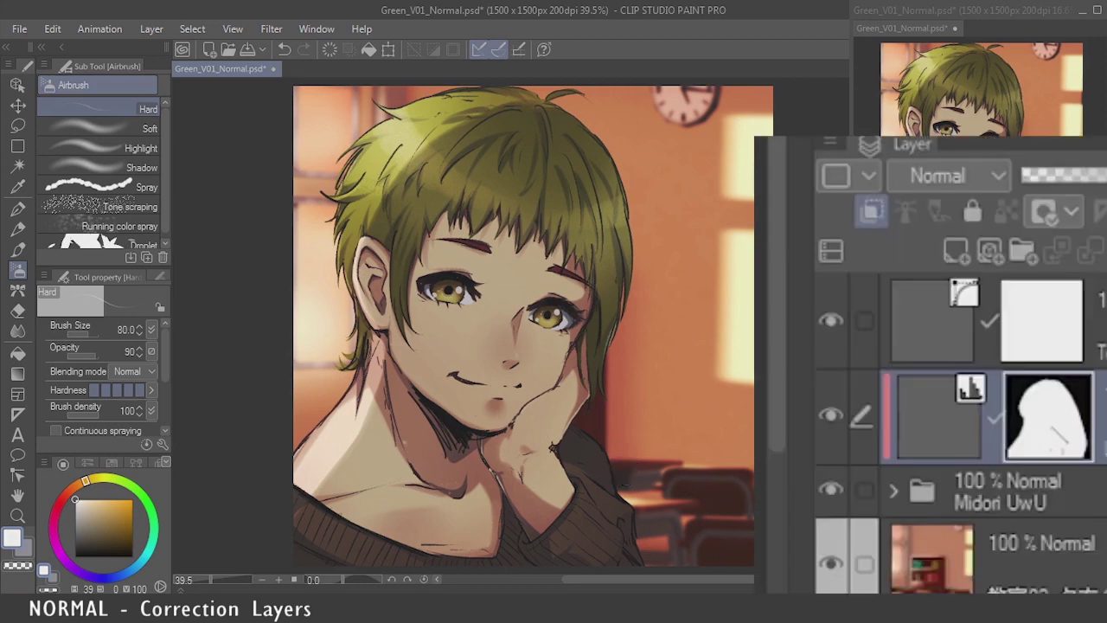
{"action": "double_click", "coordinate": [917, 406]}
{"action": "mouse_move", "coordinate": [885, 484]}
{"action": "left_mouse_down"}
{"action": "mouse_move", "coordinate": [862, 482]}
{"action": "mouse_move", "coordinate": [922, 484]}
{"action": "mouse_move", "coordinate": [885, 486]}
{"action": "left_mouse_up"}
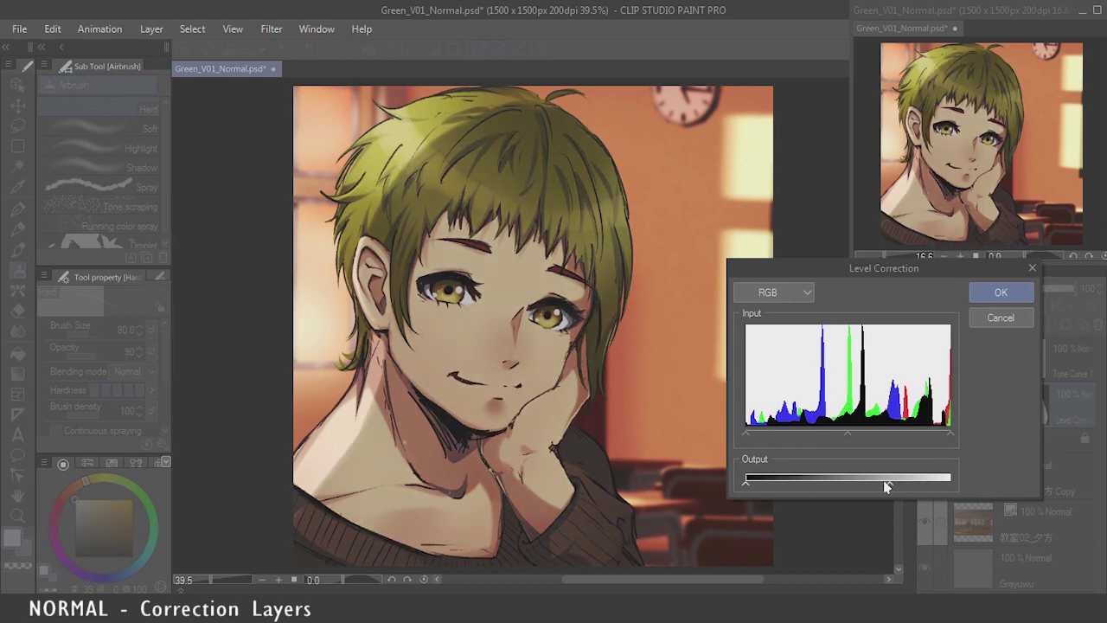
Apply the revised Level Correction output levels, then widen the layer and navigator dock
{"action": "left_click", "coordinate": [999, 290]}
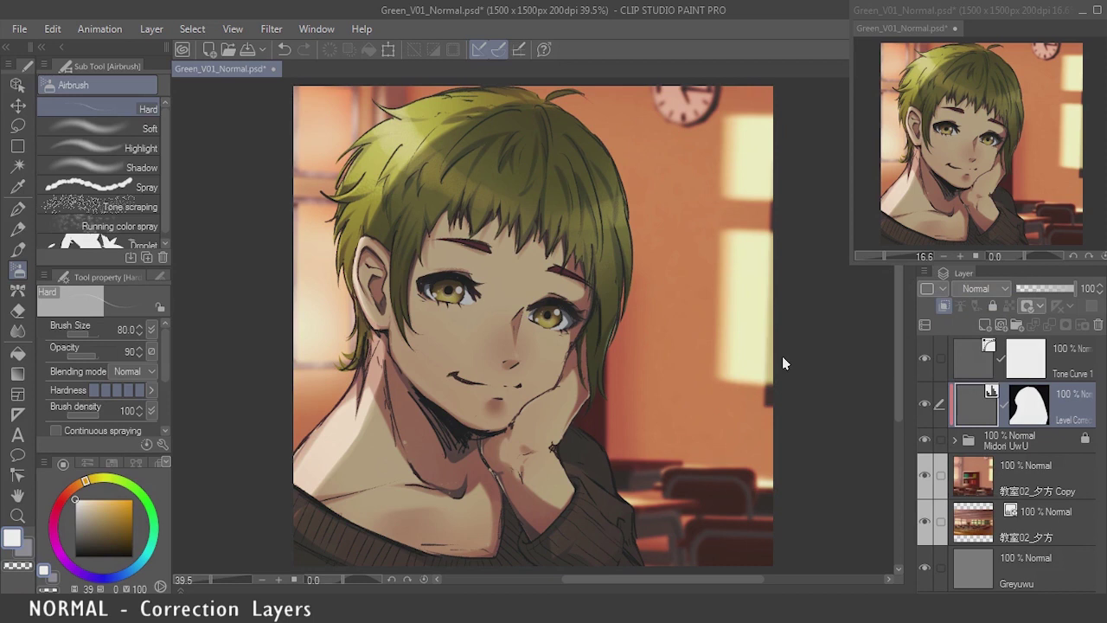
{"action": "scroll", "coordinate": [784, 358], "scroll_direction": "down", "scroll_amount": 1}
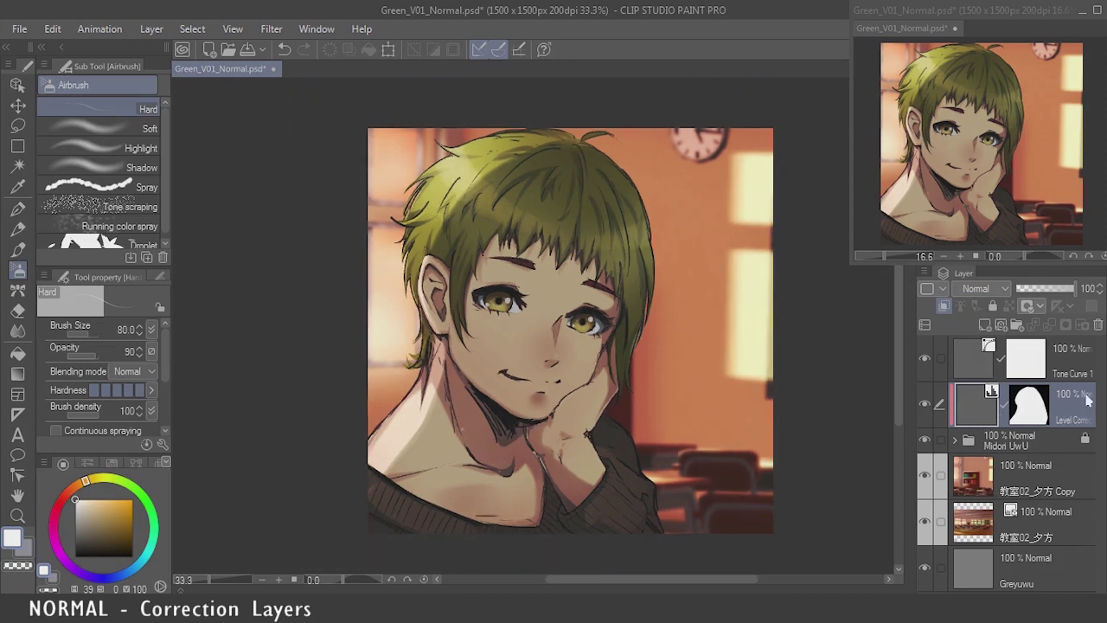
{"action": "left_click_drag", "start_coordinate": [908, 381], "coordinate": [864, 381]}
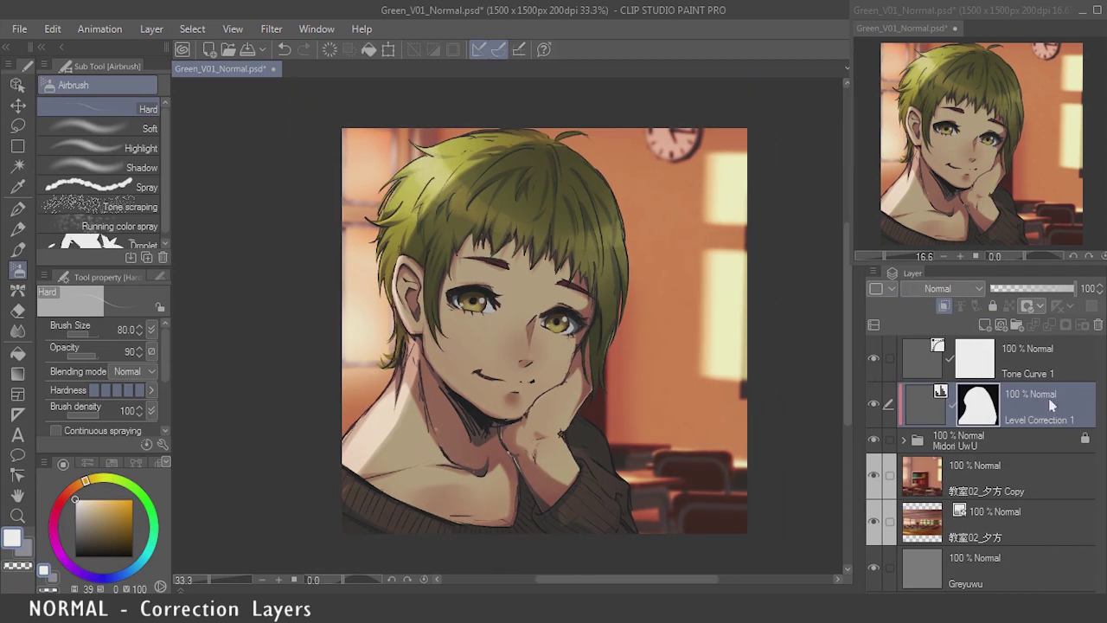